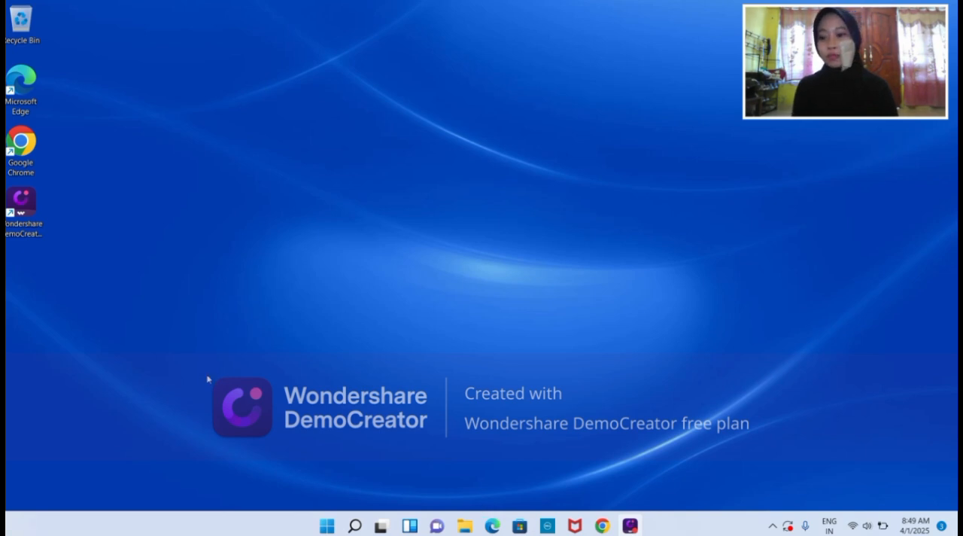
Search for xampp in Google Chrome and download the 64-bit XAMPP 8.0.30 installer for Windows from Apache Friends.
double_click(21, 149)
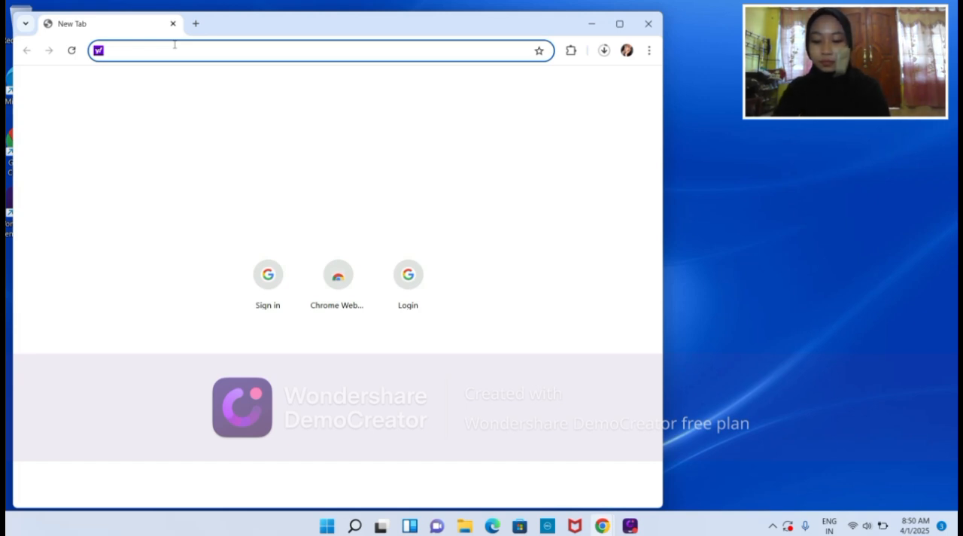
text(xampp)
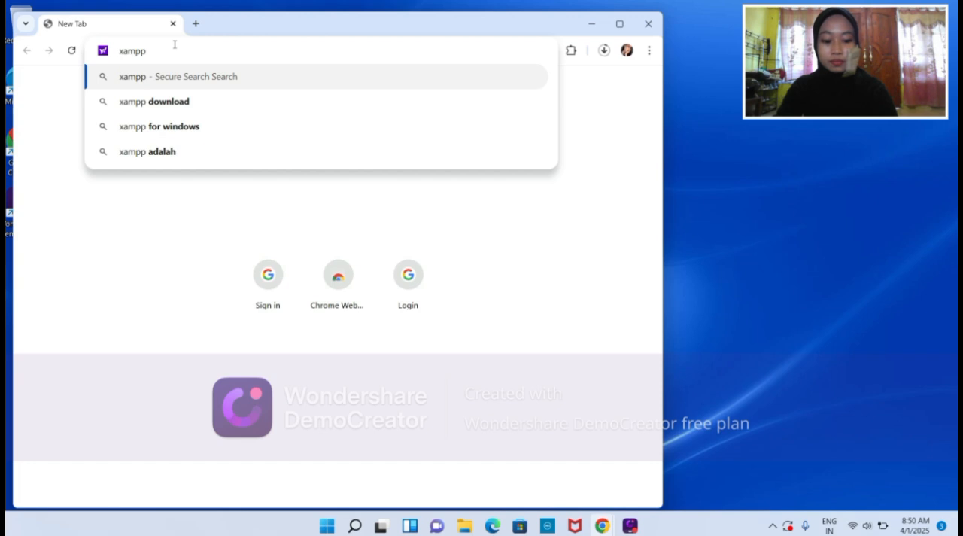
key(Return)
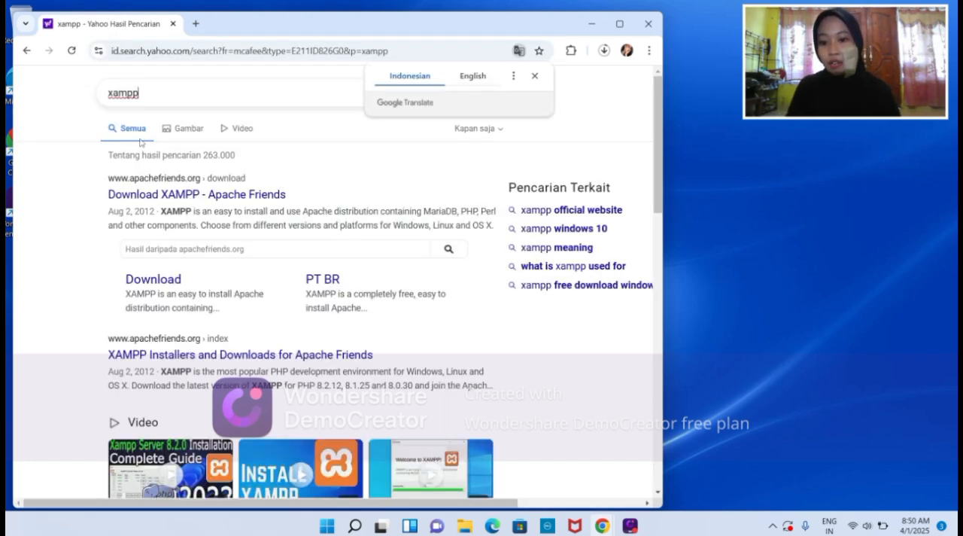
click(143, 197)
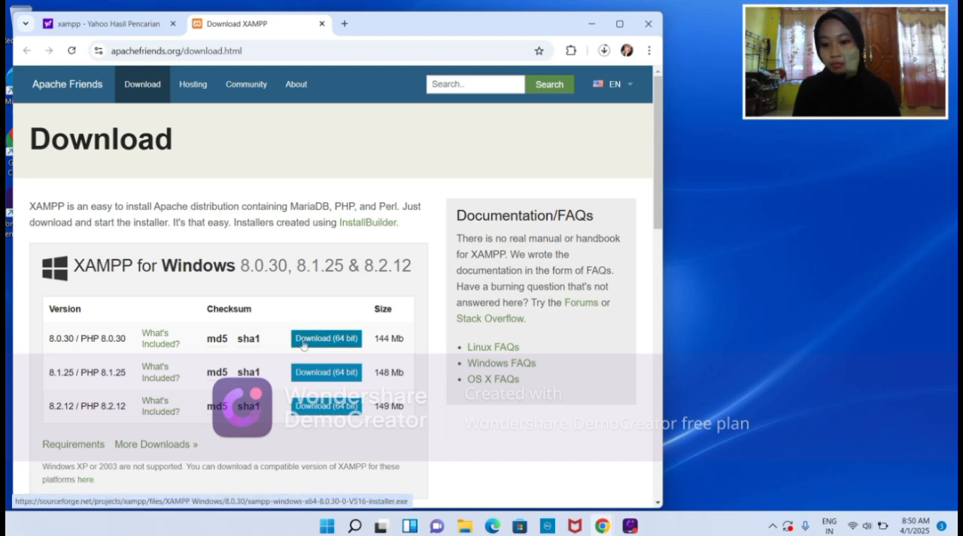
click(303, 341)
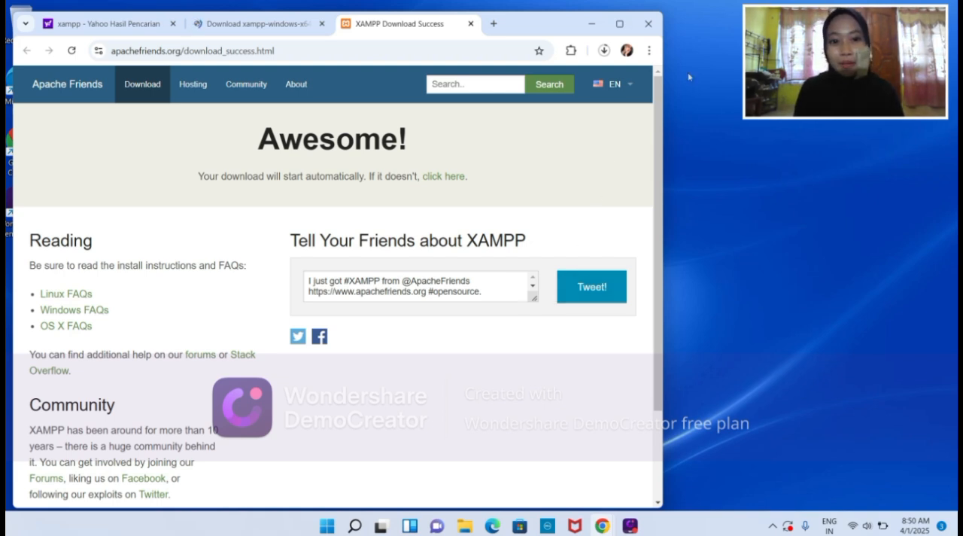
click(620, 23)
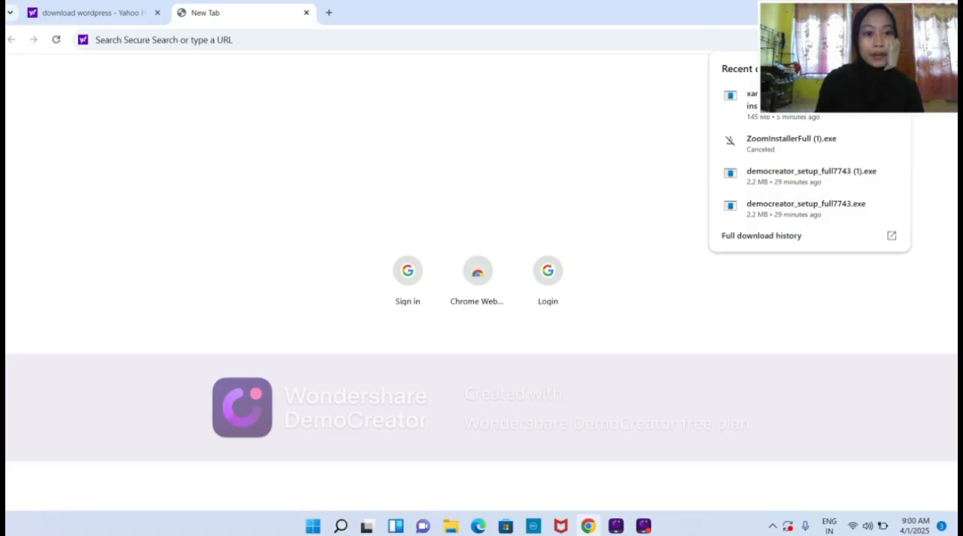
Search the web for download wordpress and download WordPress 6.7.1 from WordPress.org.
click(644, 160)
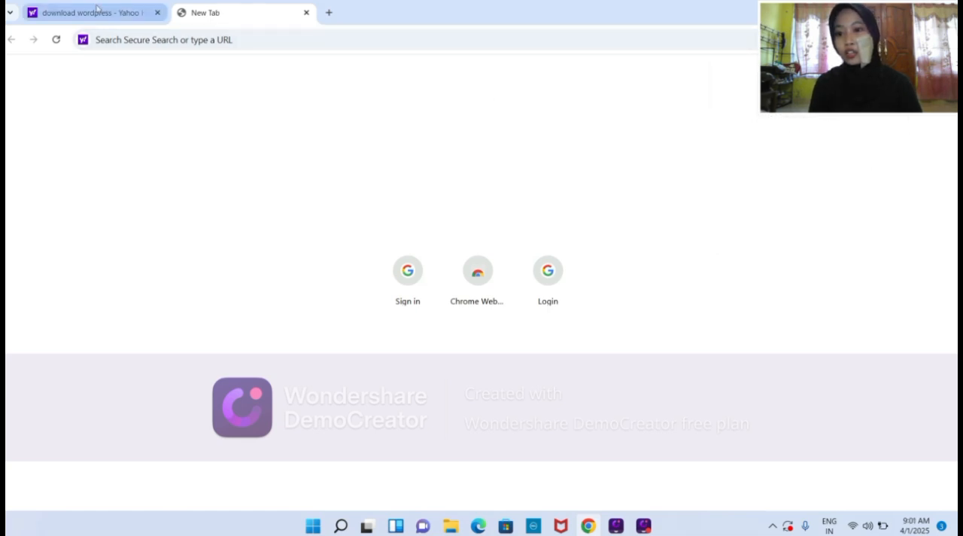
click(95, 10)
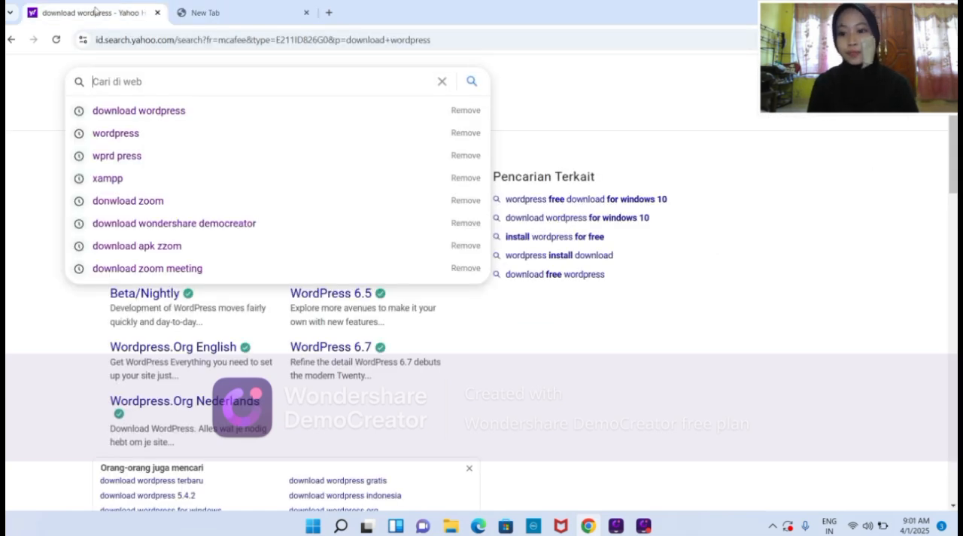
click(183, 118)
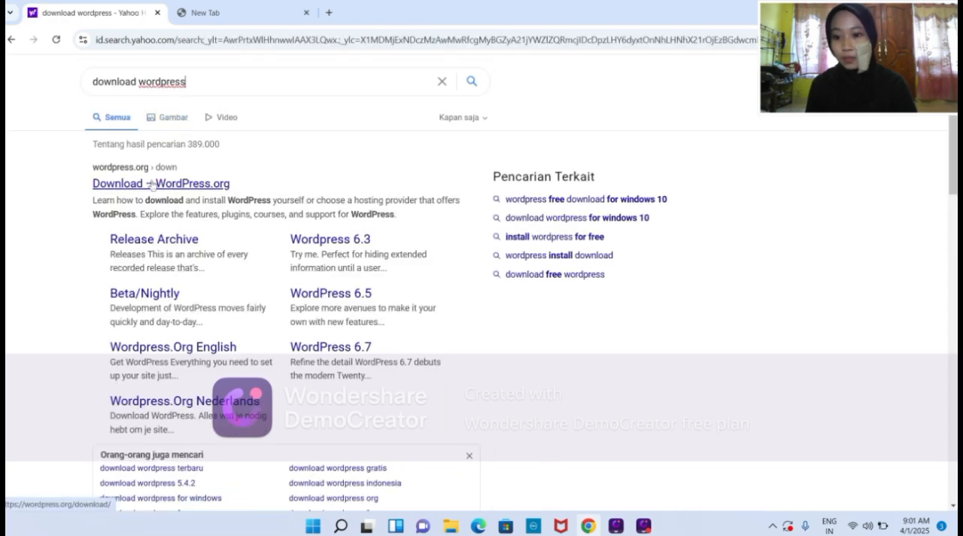
click(137, 188)
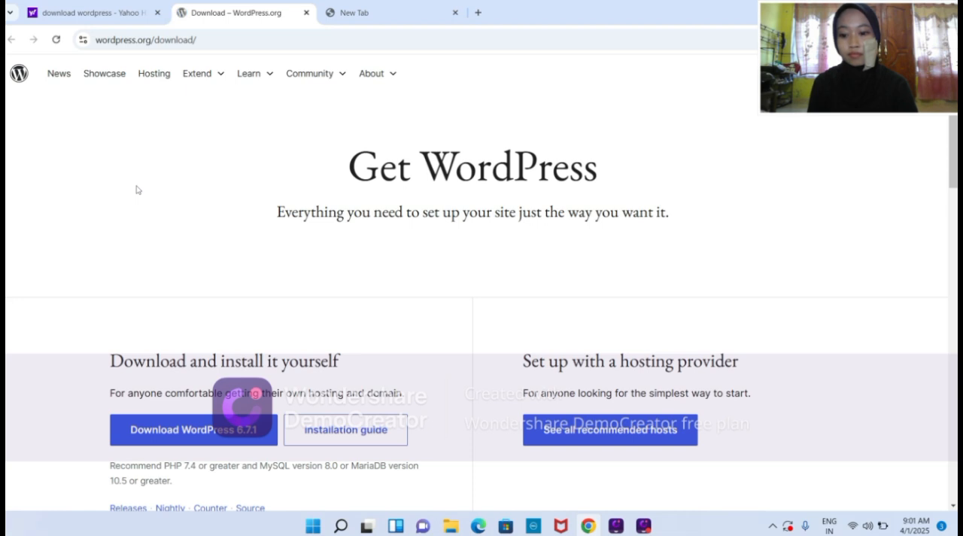
click(199, 429)
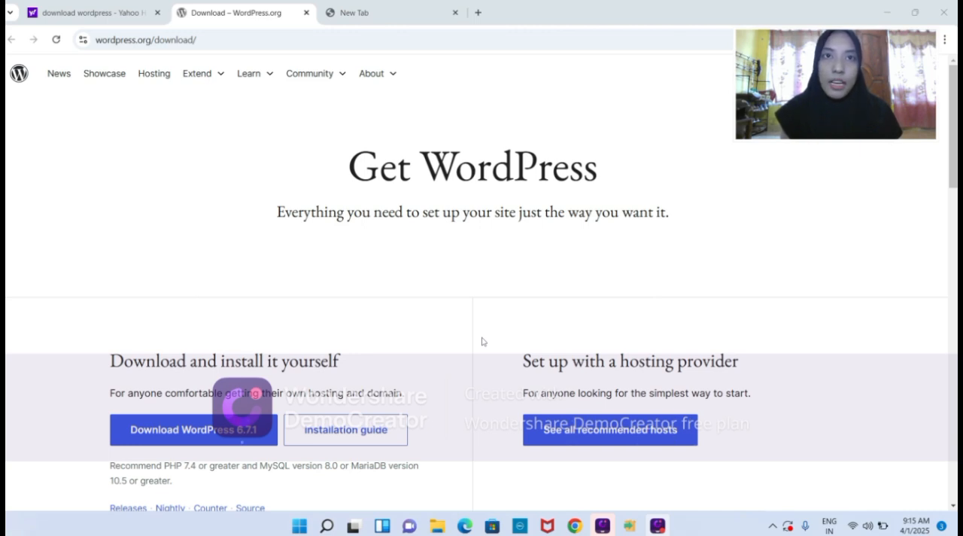
Install XAMPP from the downloaded installer with the default components, folder C:\xampp and English language, dismissing the firewall alert without granting access.
click(898, 40)
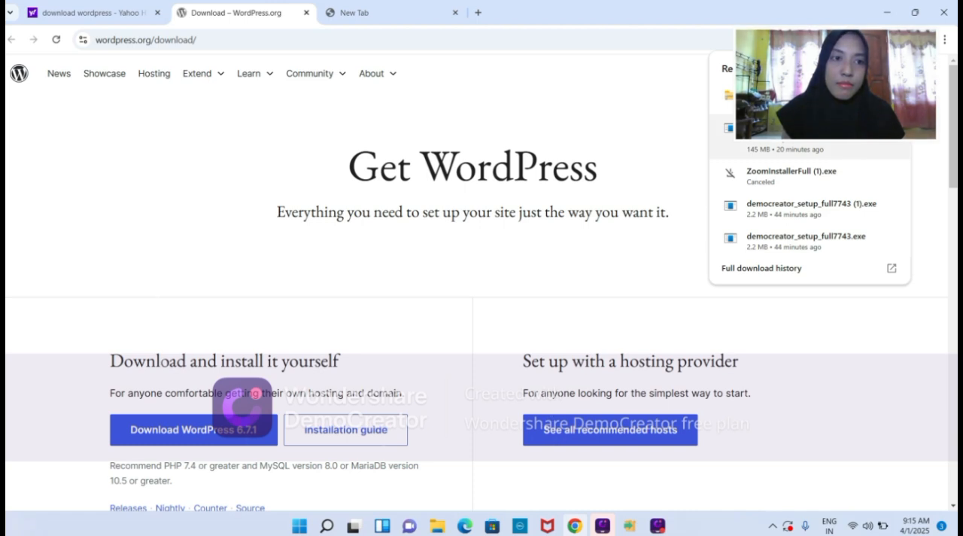
click(858, 134)
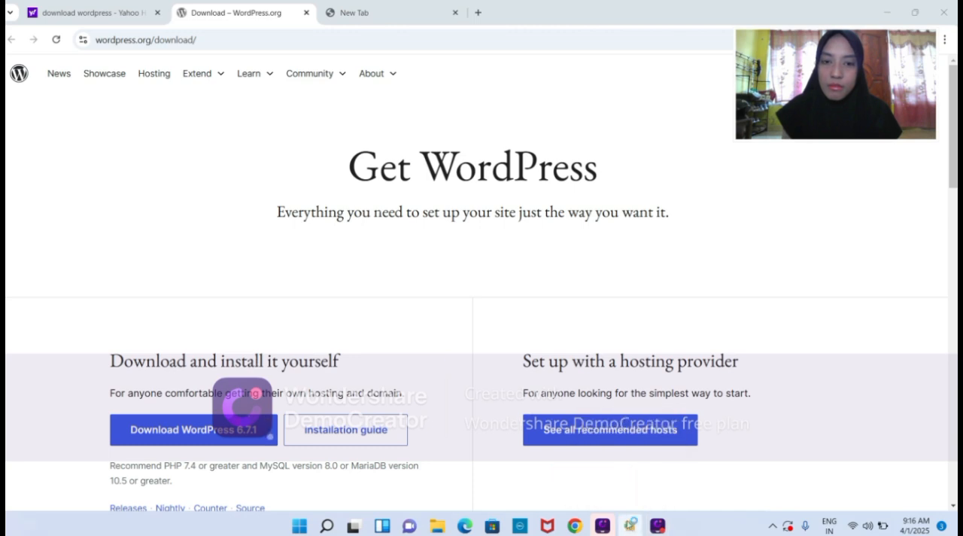
click(545, 383)
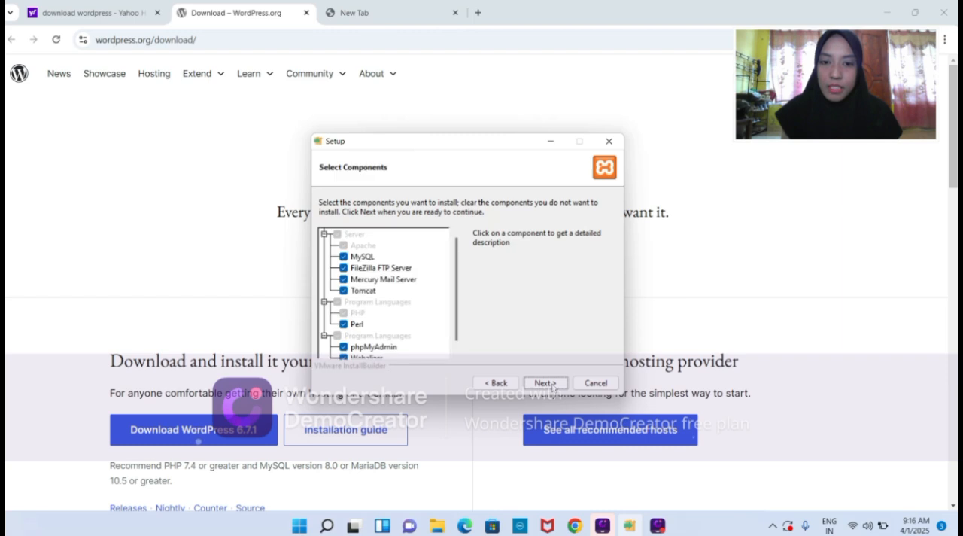
click(546, 383)
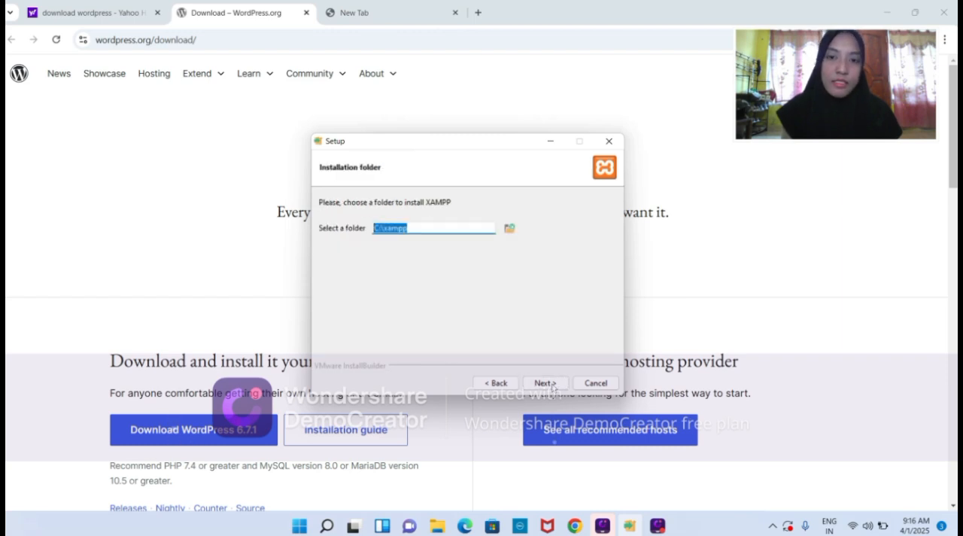
click(552, 386)
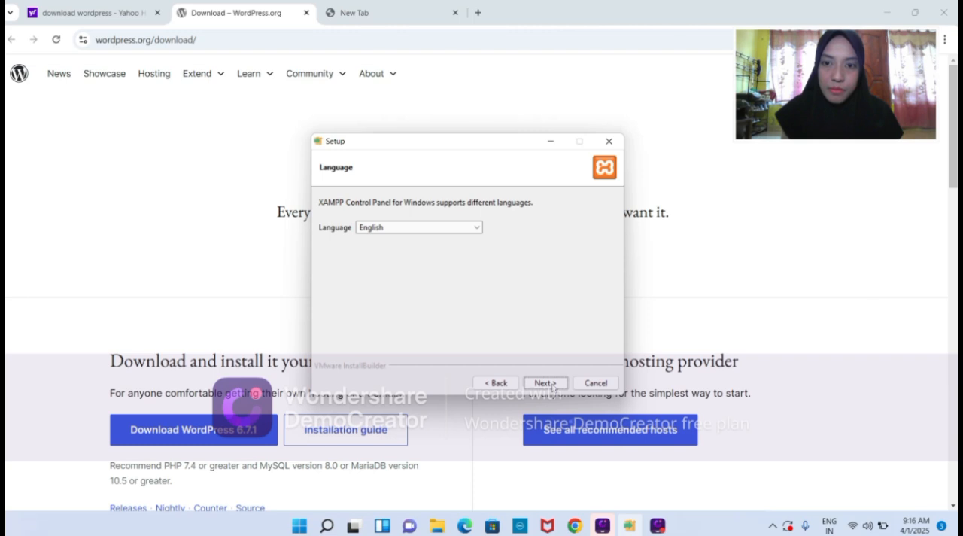
click(552, 386)
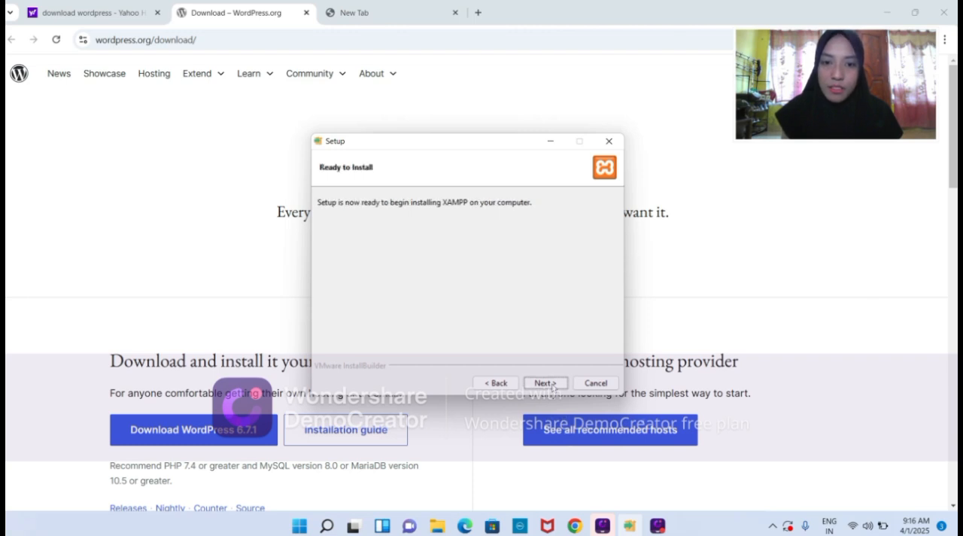
click(553, 385)
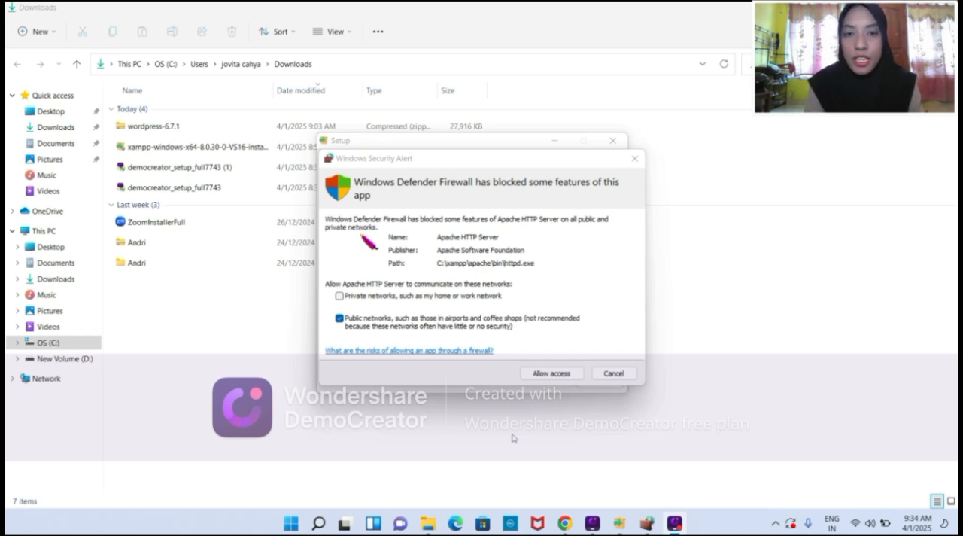
click(638, 161)
click(636, 160)
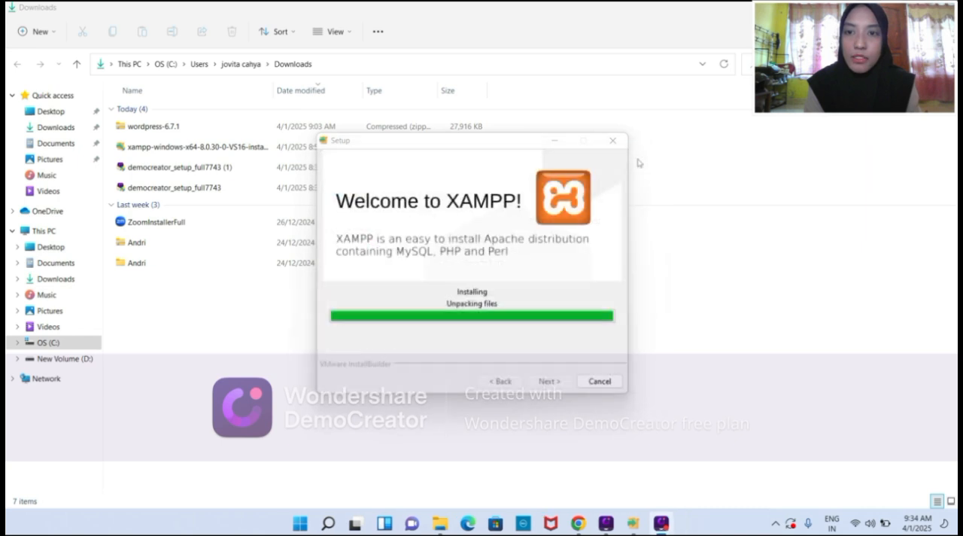
Switch to File Explorer and open the htdocs folder inside the xampp folder on the C: drive.
click(444, 525)
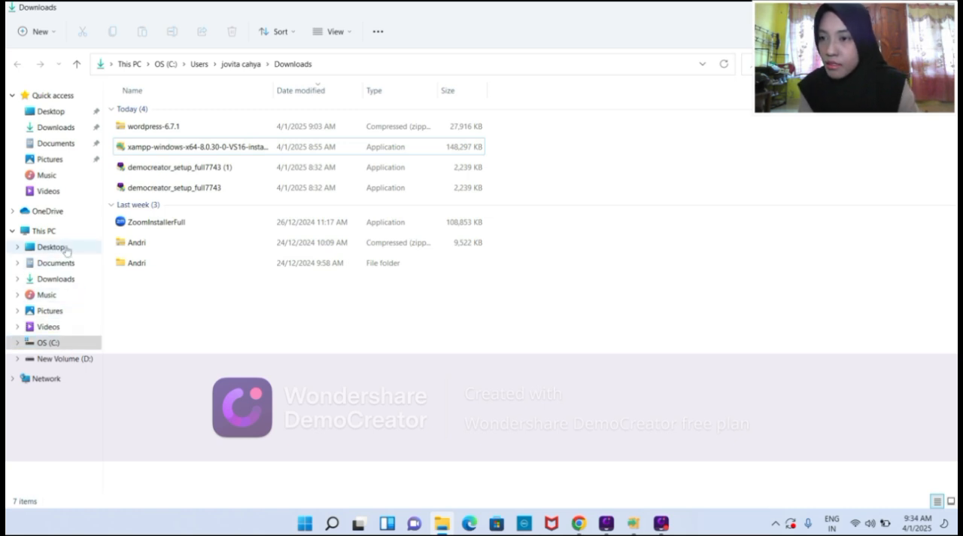
click(65, 233)
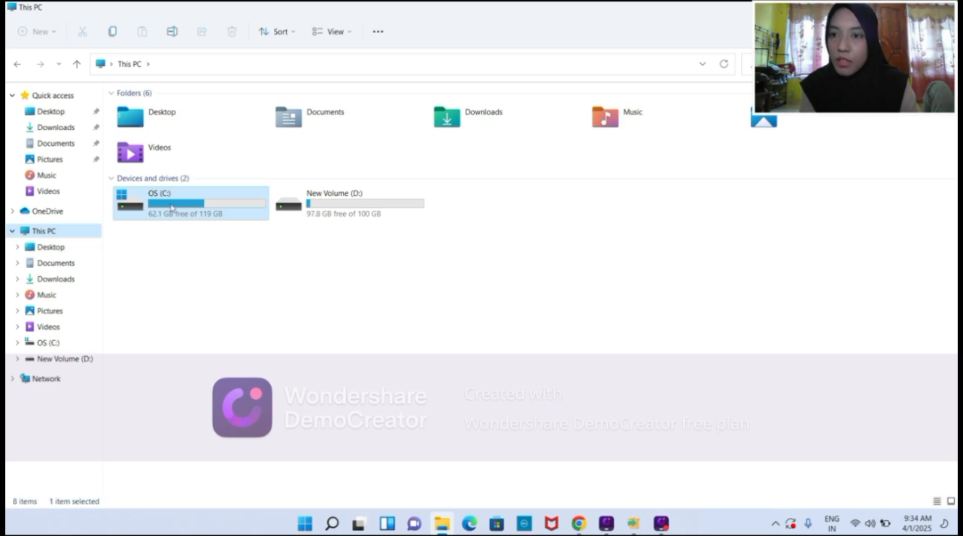
double_click(171, 207)
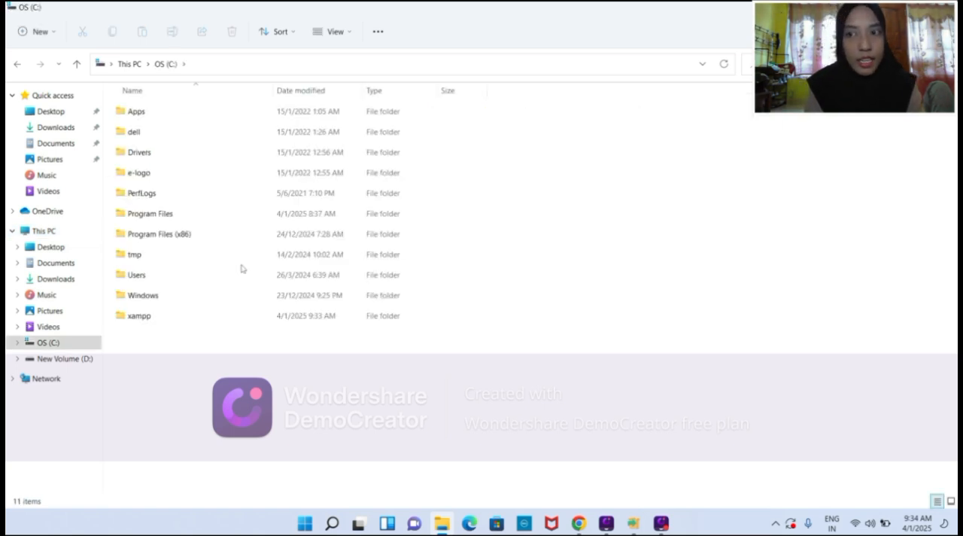
click(203, 320)
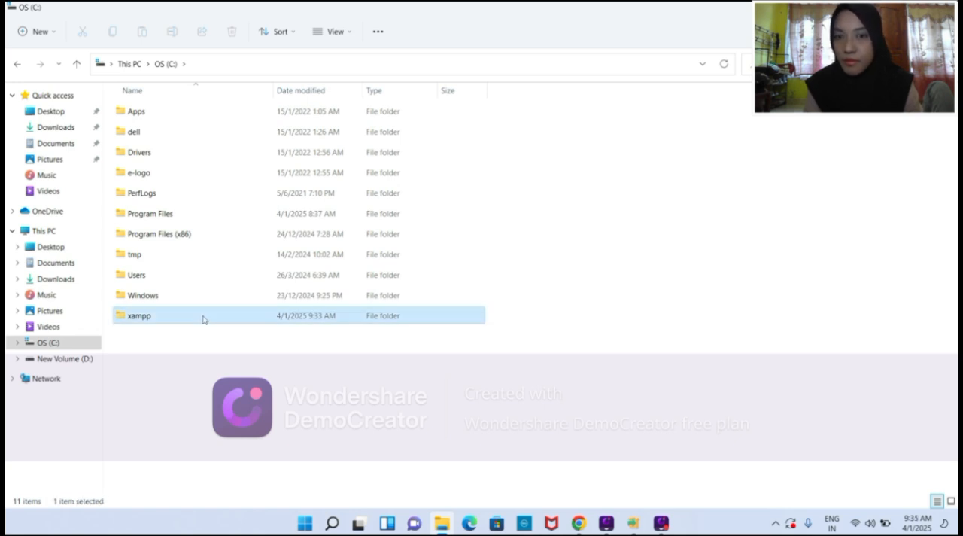
double_click(204, 320)
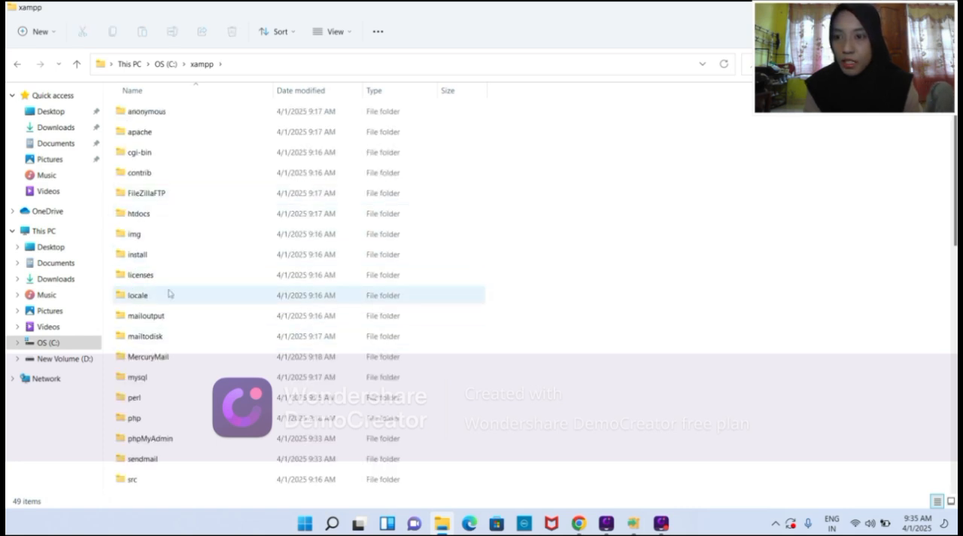
click(164, 215)
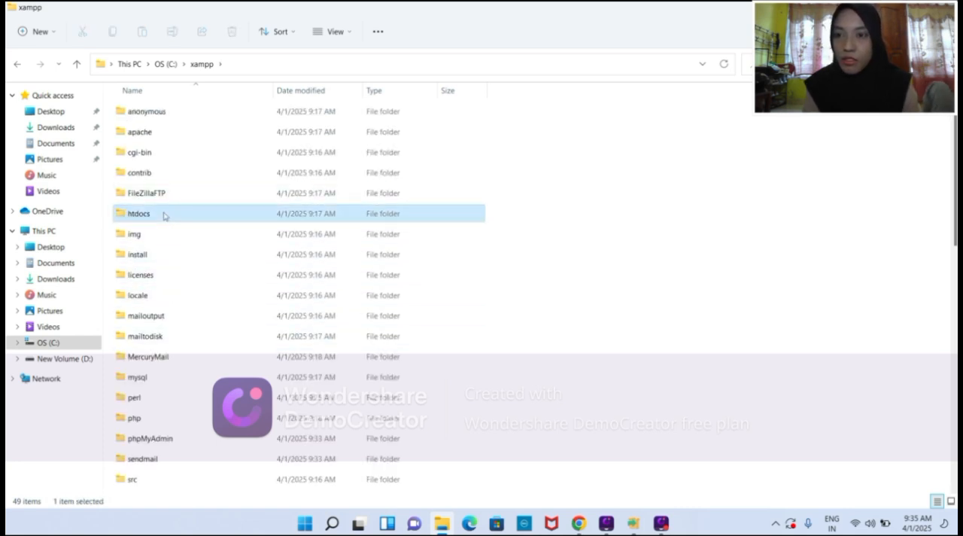
double_click(164, 215)
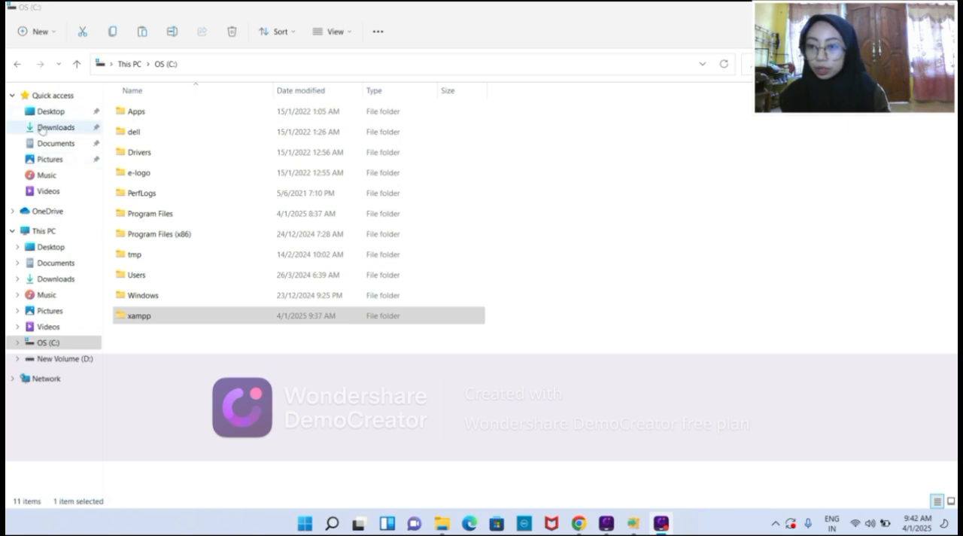
Copy the wordpress-6.7.1 zip file from Downloads and paste it into C:\xampp\htdocs.
click(42, 129)
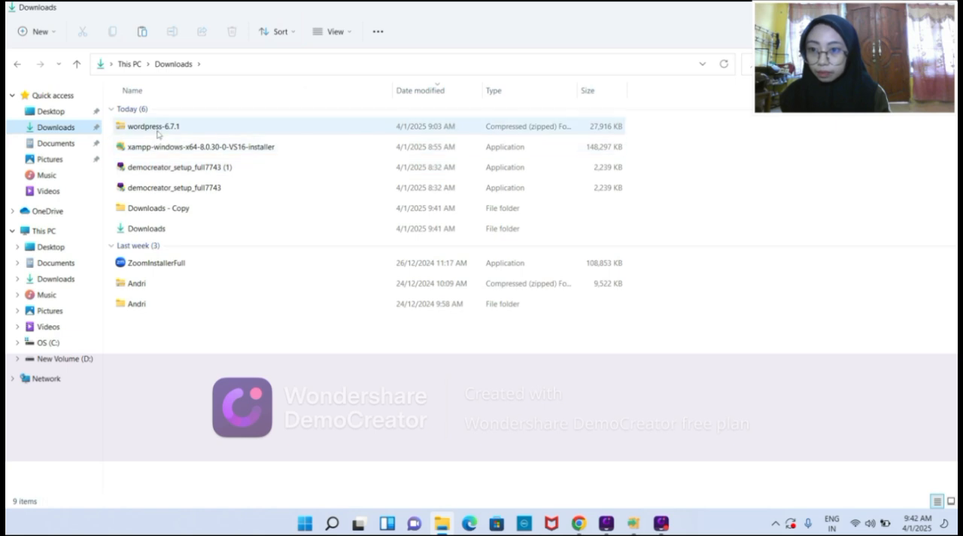
click(158, 131)
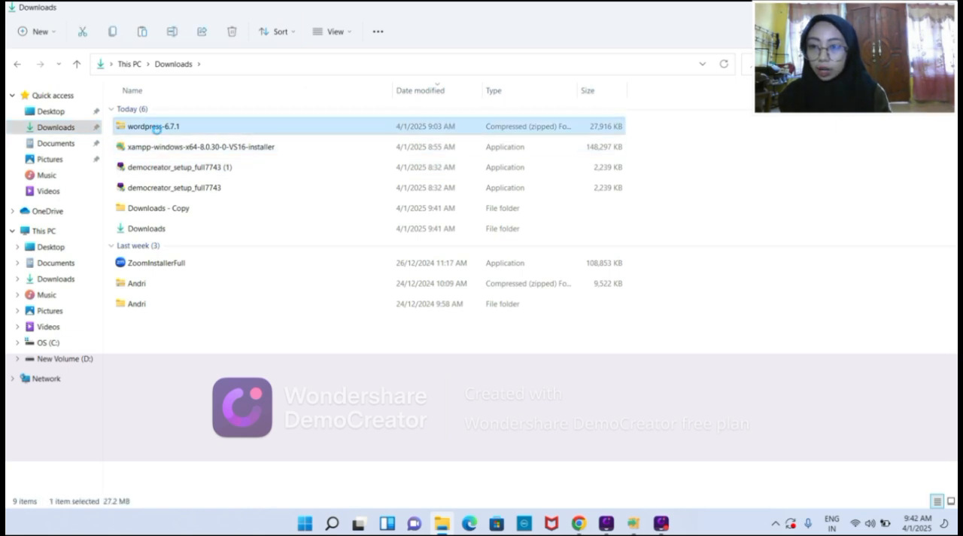
click(113, 35)
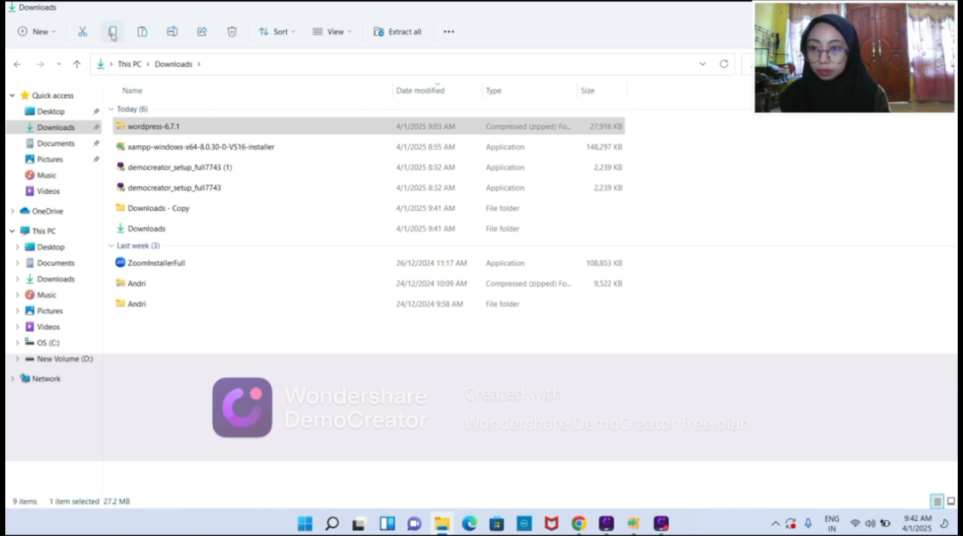
click(49, 343)
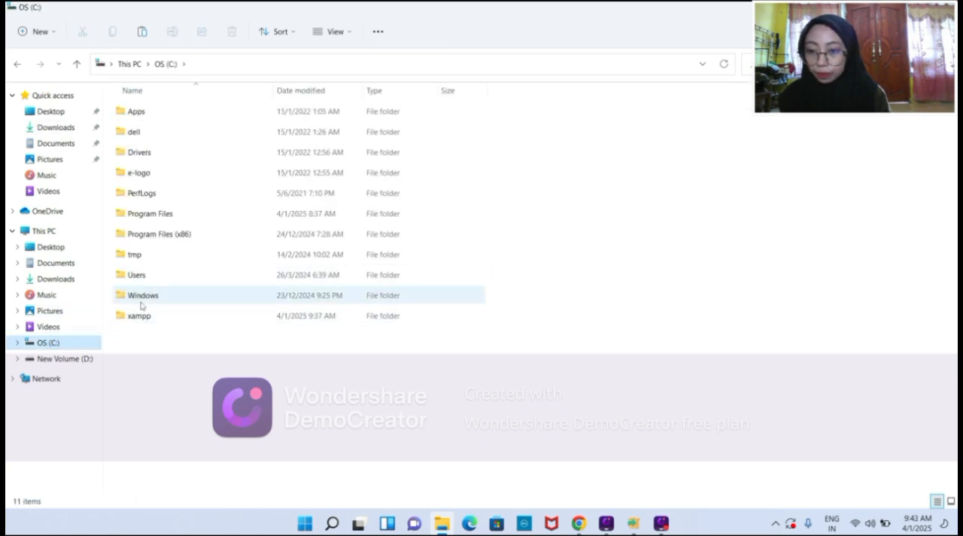
double_click(139, 316)
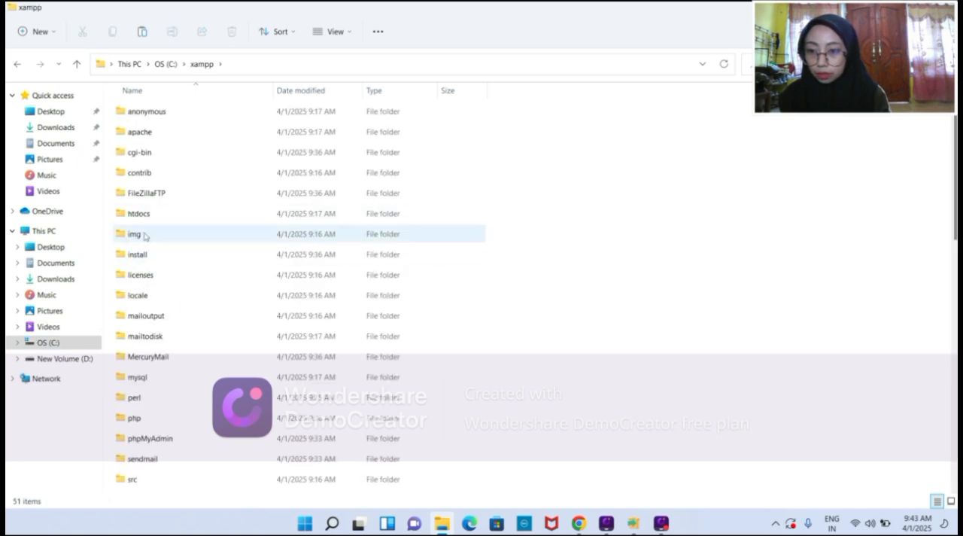
double_click(140, 214)
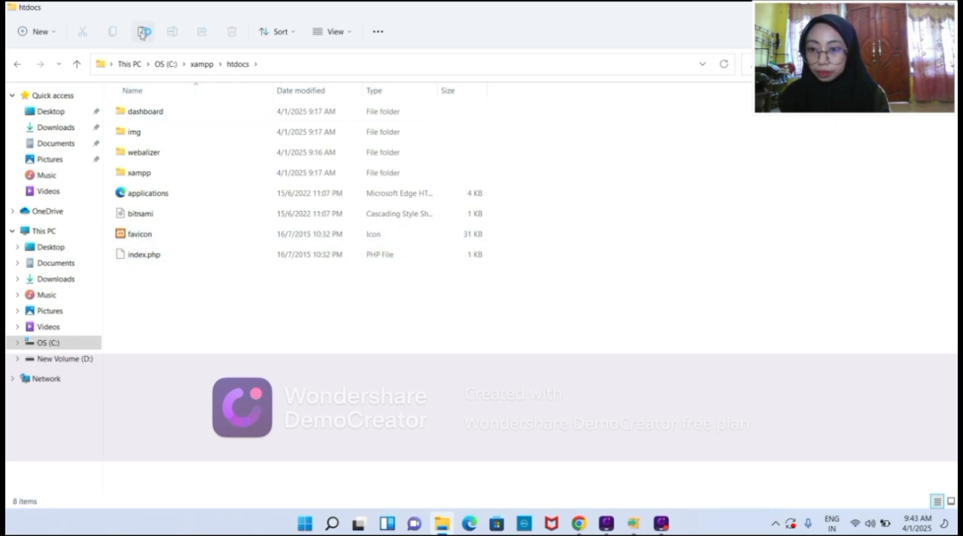
click(141, 33)
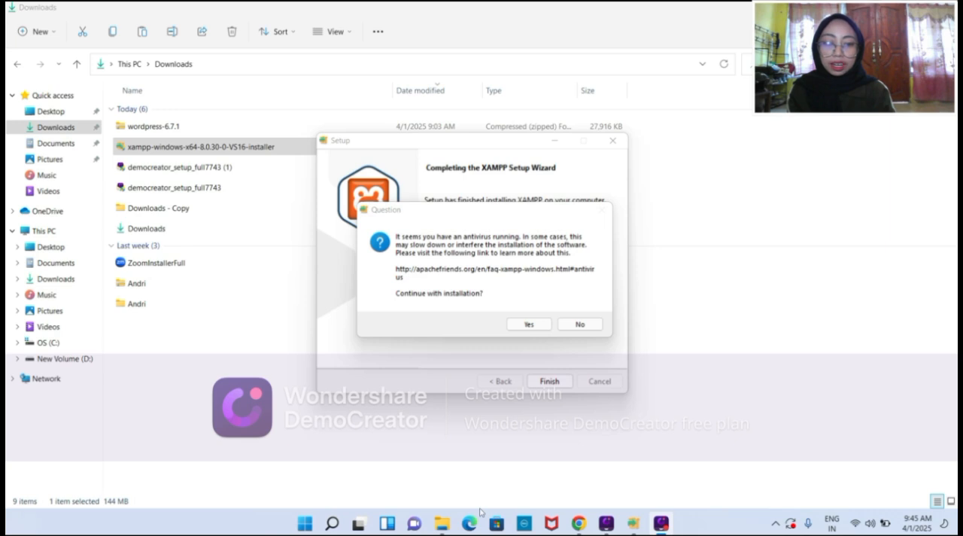
Answer No to continuing the installation in the antivirus question, and finish the XAMPP setup with the option to start the Control Panel enabled.
click(576, 325)
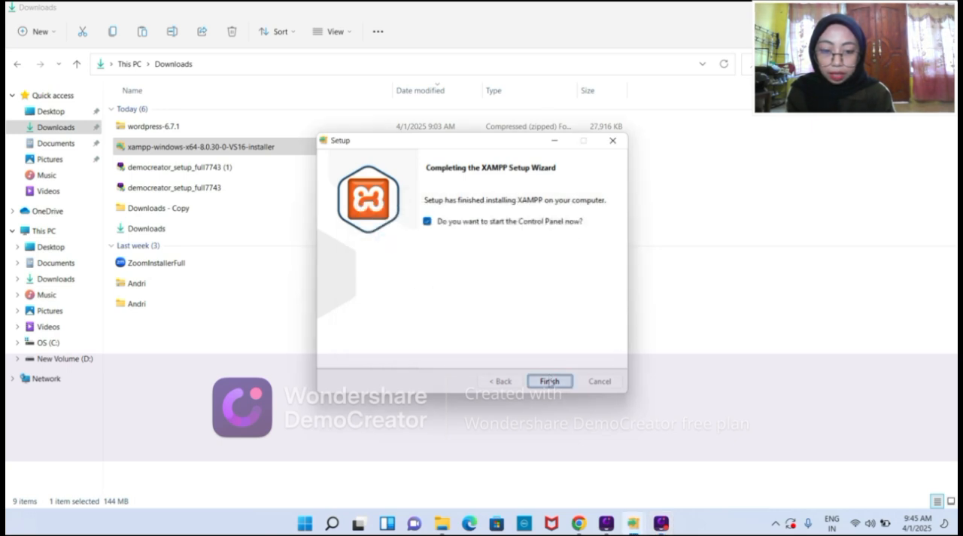
click(550, 381)
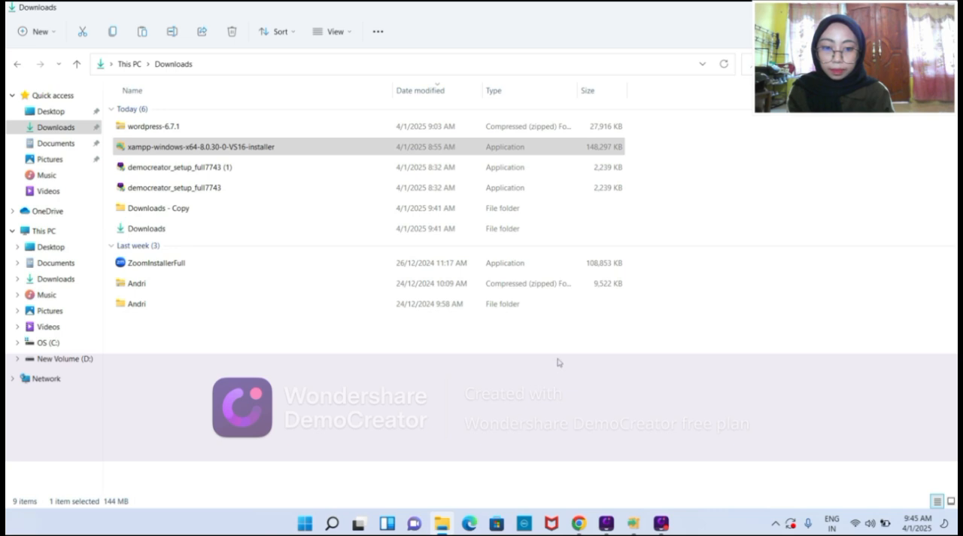
Start the Apache and MySQL modules in the XAMPP Control Panel, dismiss the mysqld firewall alert without granting access, and minimize the panel.
mouse_move(633, 519)
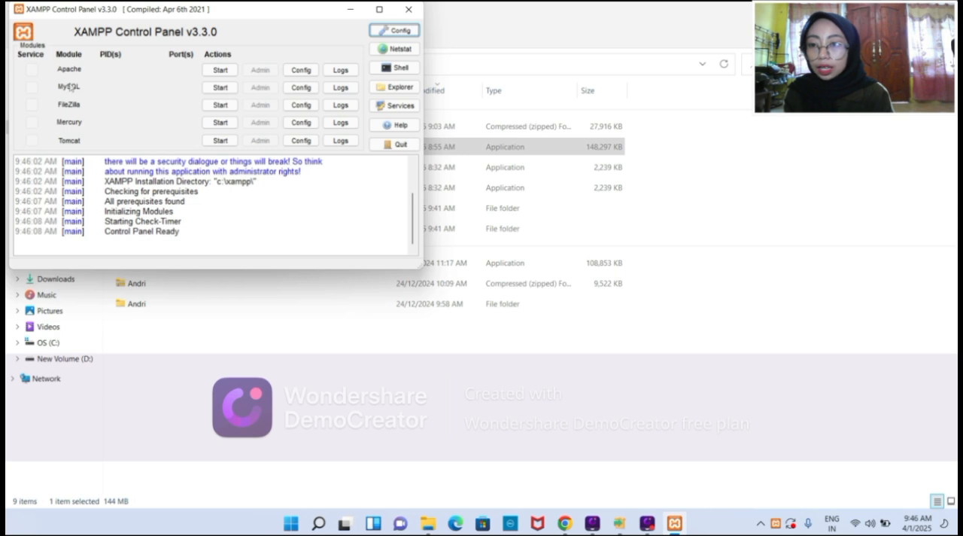
click(217, 70)
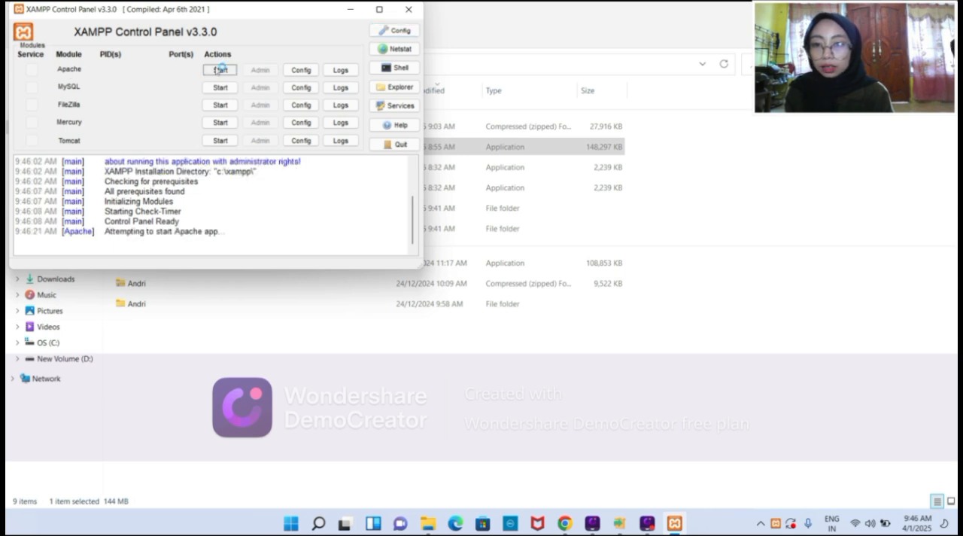
click(223, 87)
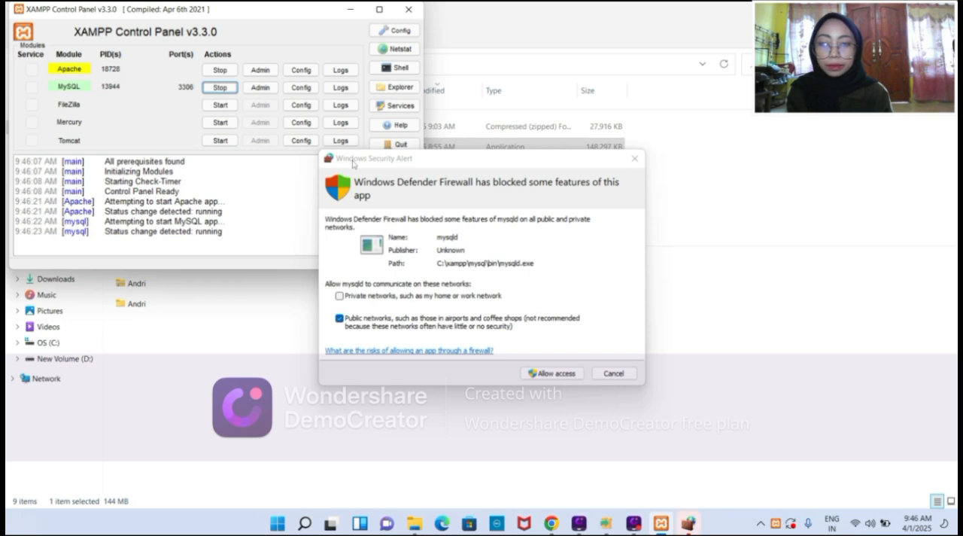
click(635, 158)
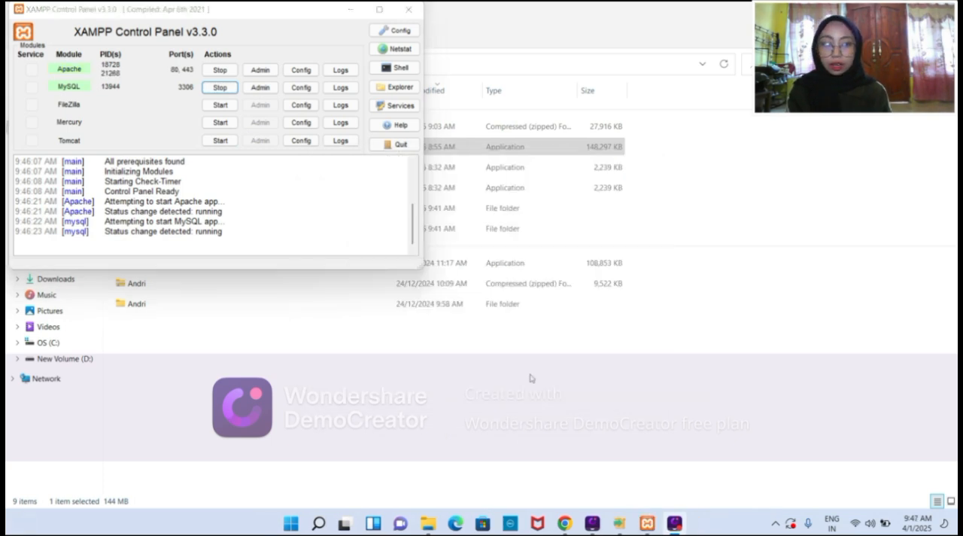
click(349, 9)
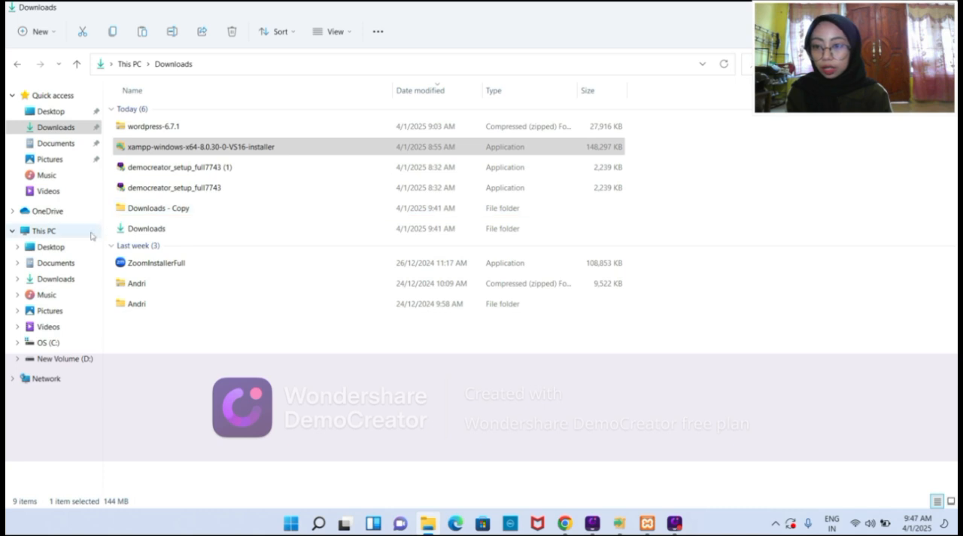
Open the htdocs folder inside the xampp folder on the C: drive.
click(54, 344)
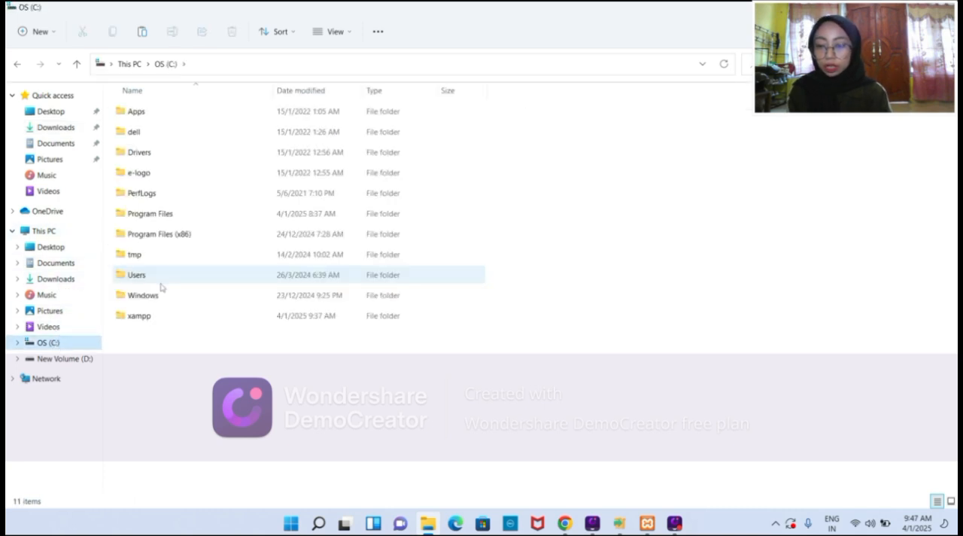
double_click(153, 317)
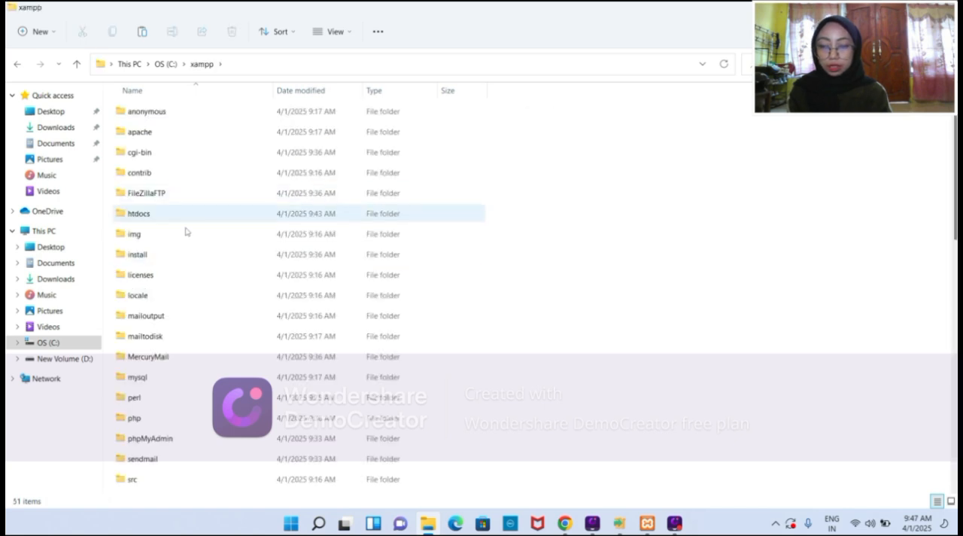
double_click(193, 214)
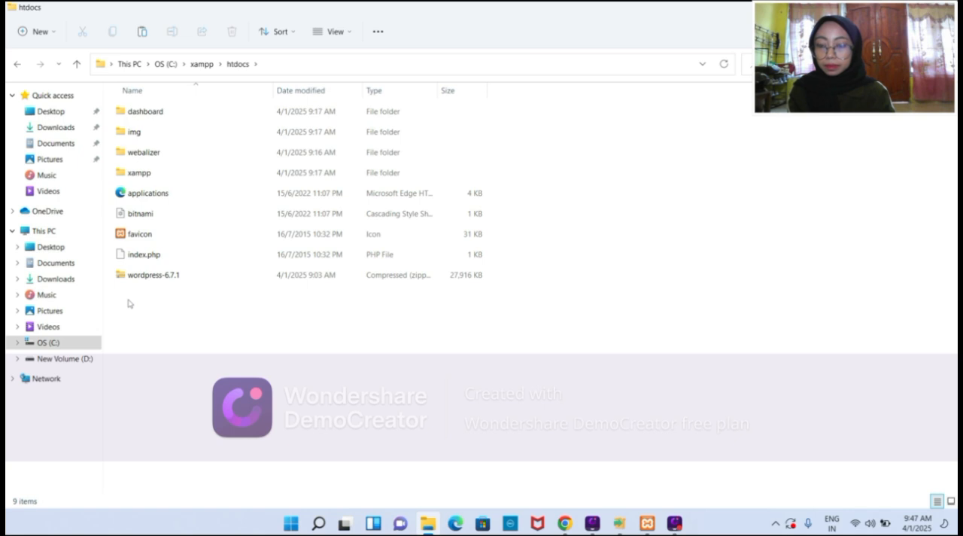
Create a new folder named sikklsc inside htdocs.
right_click(129, 303)
mouse_move(186, 200)
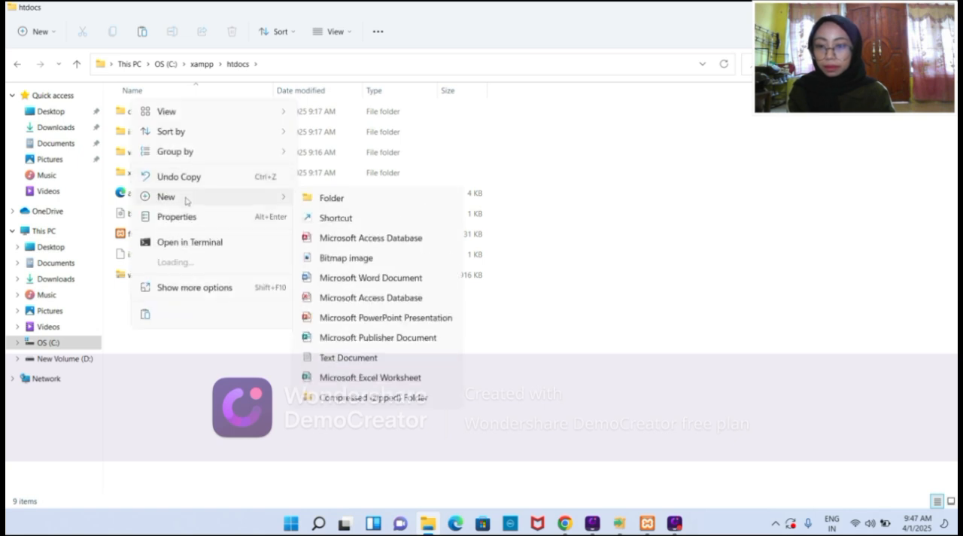
click(310, 206)
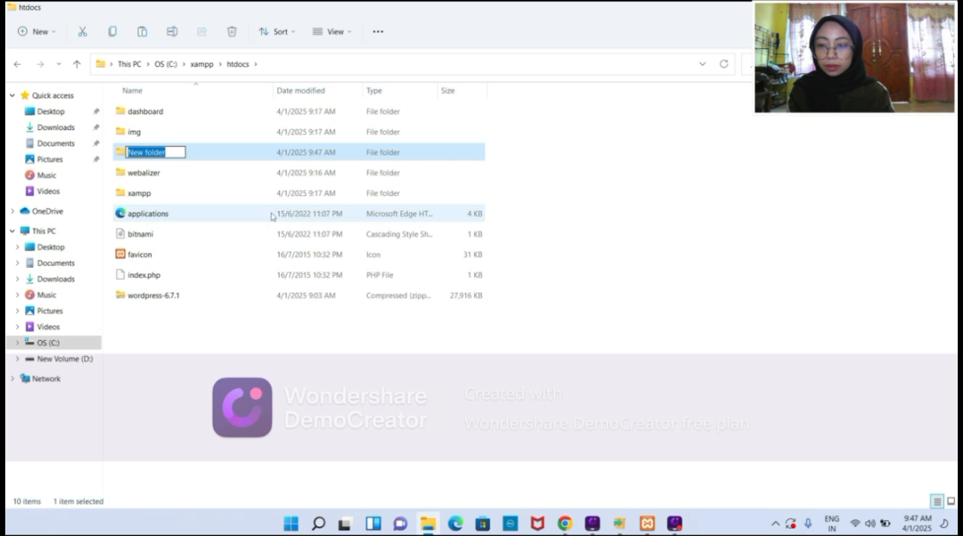
key(BackSpace)
text(sik)
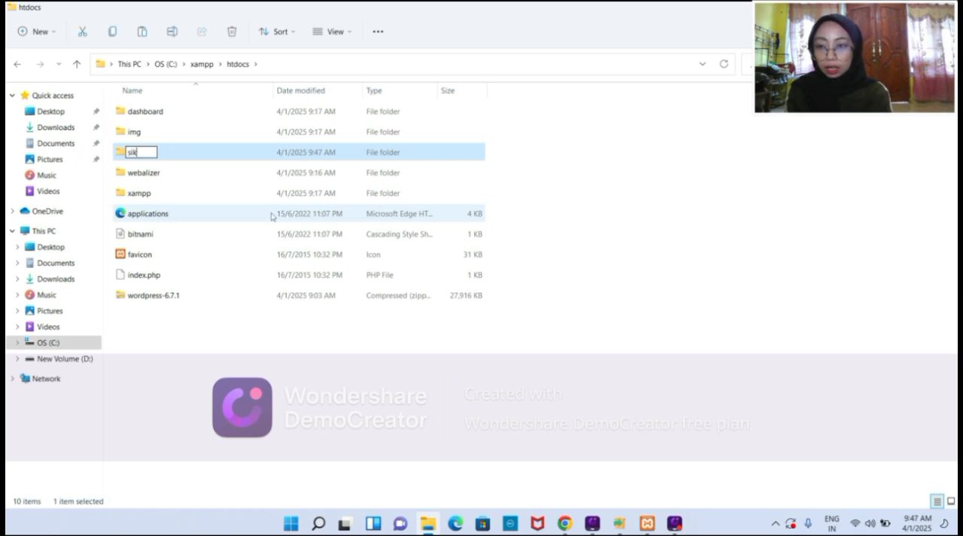
text(kel)
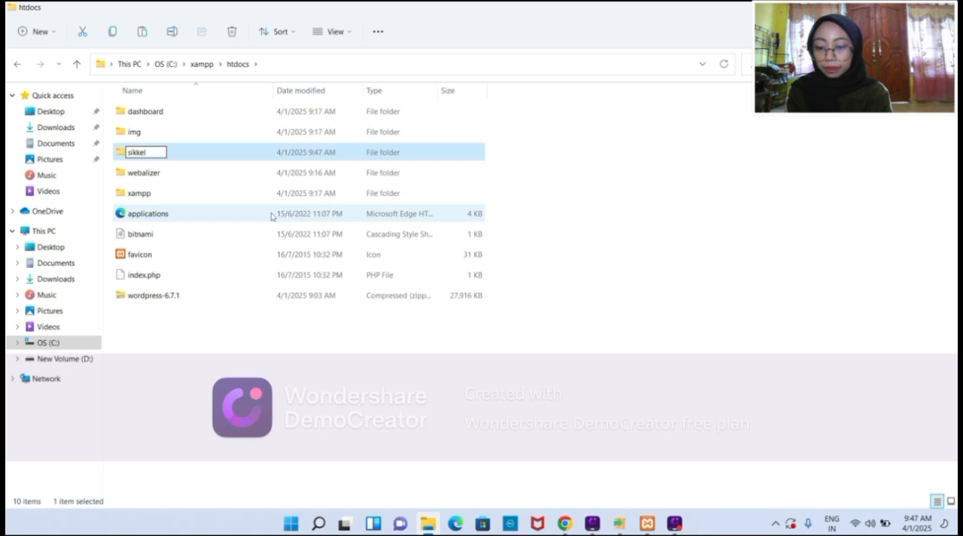
key(BackSpace)
key(BackSpace)
text(is)
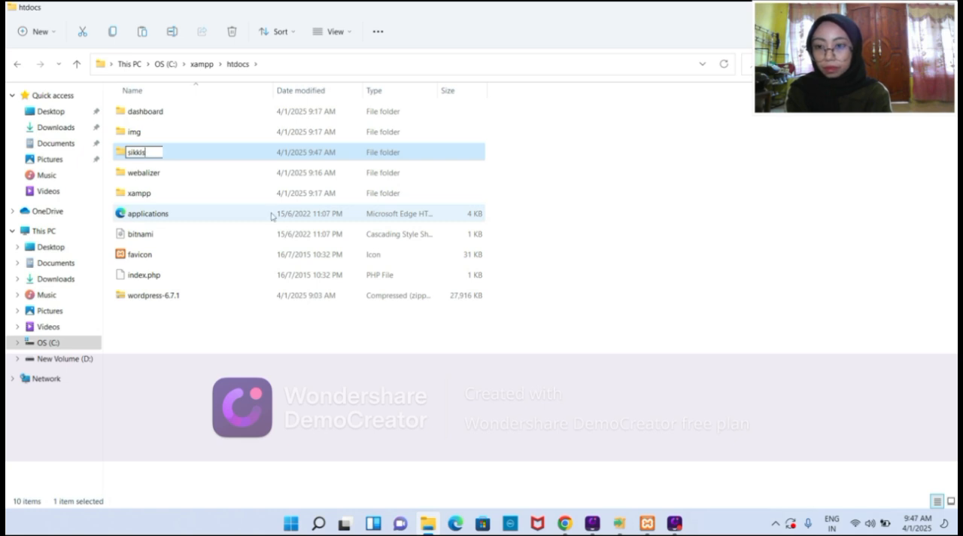
text(c)
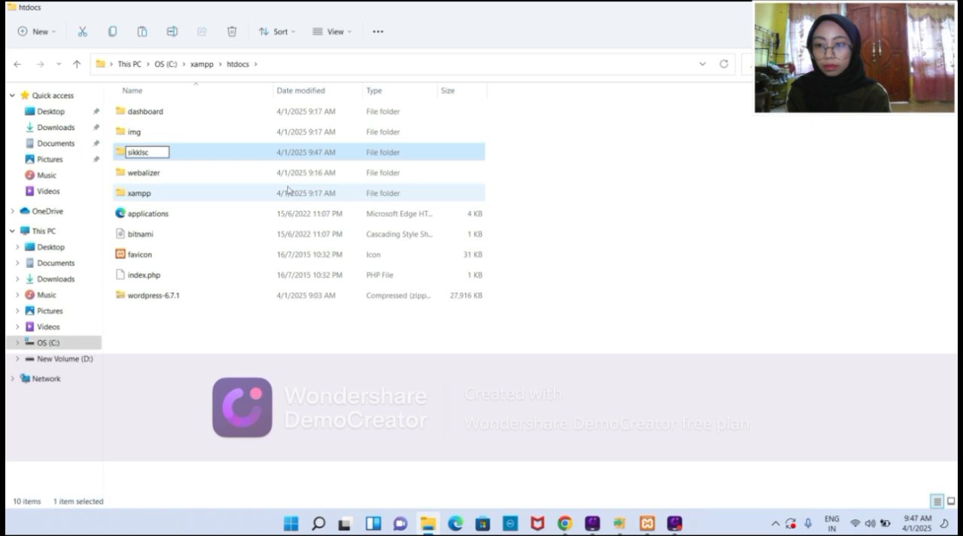
key(Return)
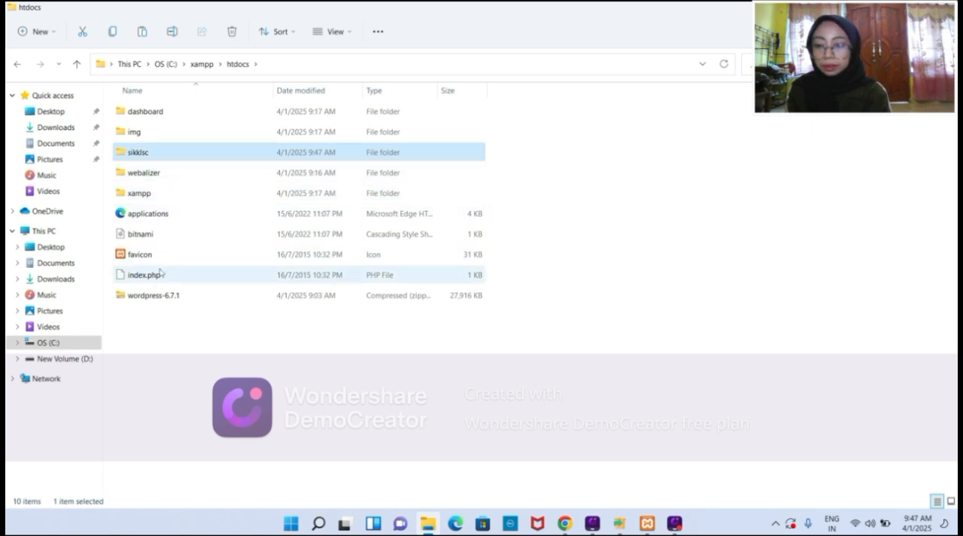
Copy all files from the wordpress folder inside the wordpress-6.7.1 zip and paste them into the htdocs\sikklsc folder.
click(158, 298)
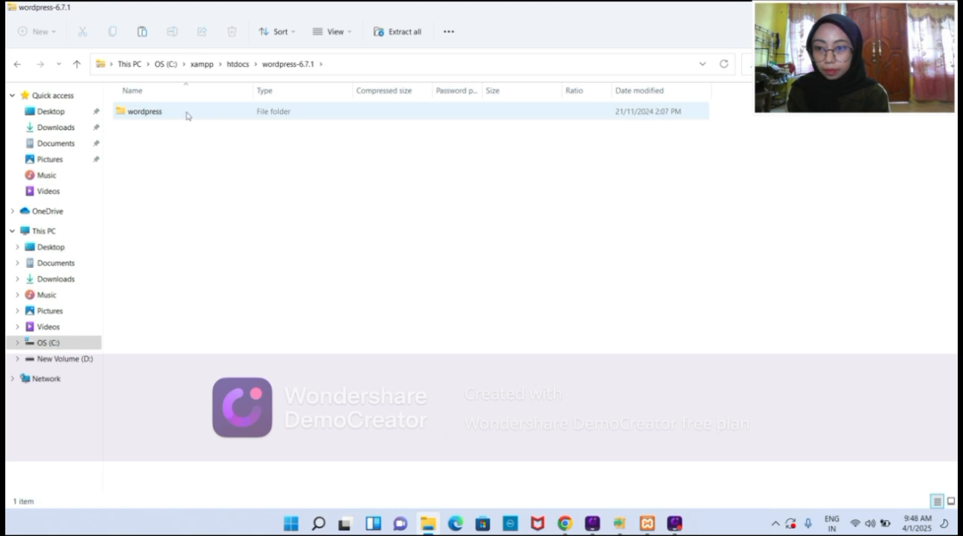
double_click(186, 116)
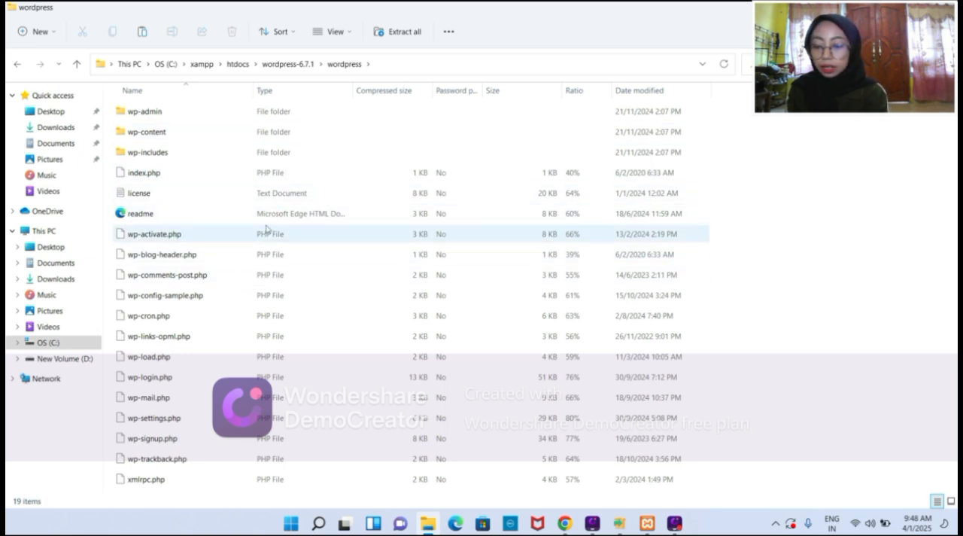
key(ctrl+a)
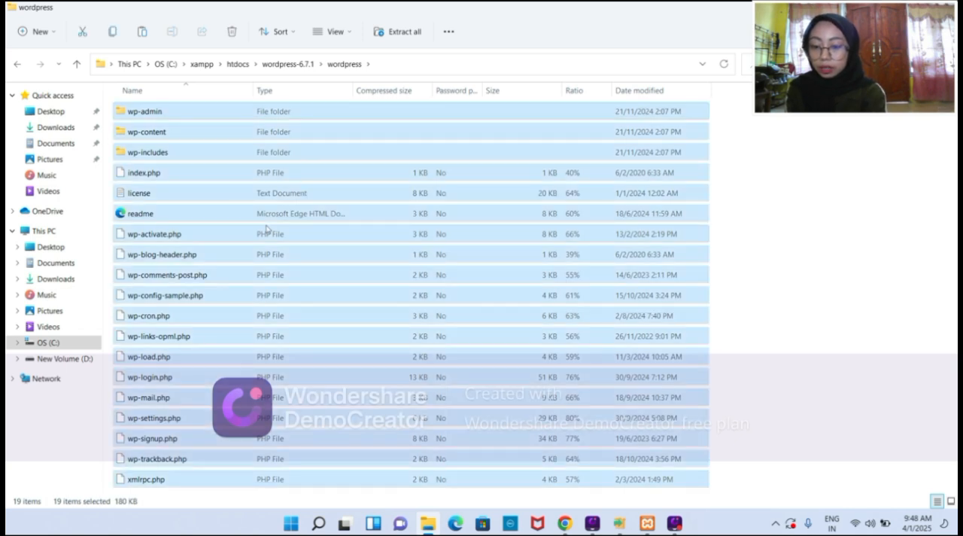
key(ctrl+c)
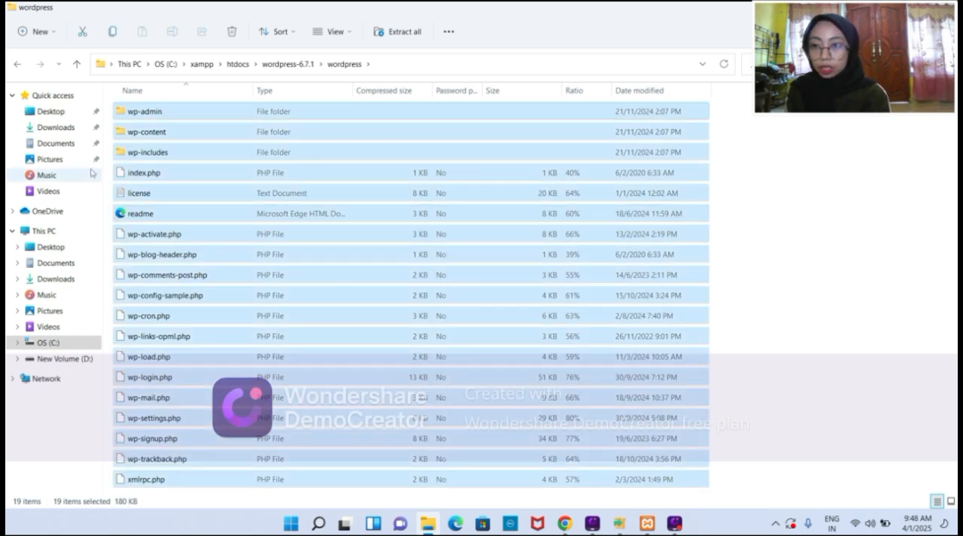
click(16, 67)
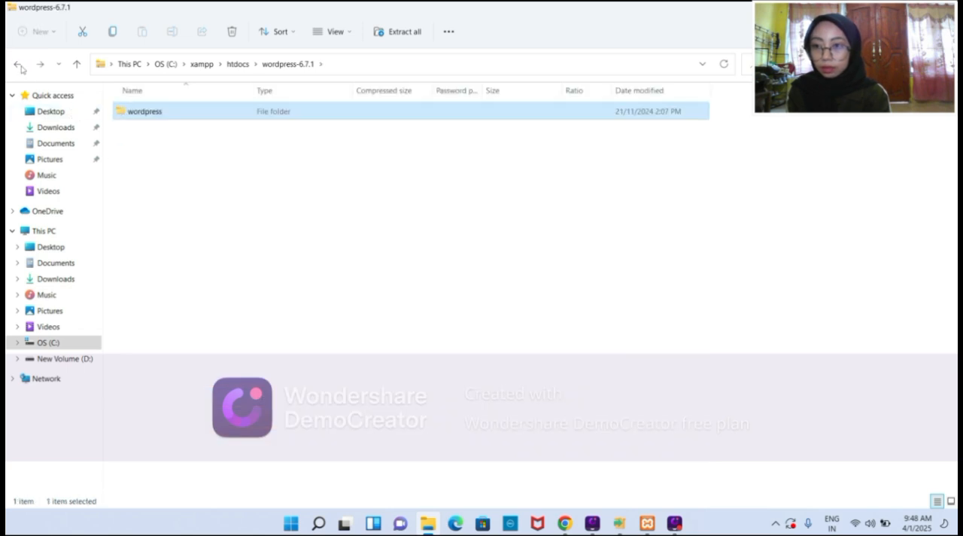
click(16, 67)
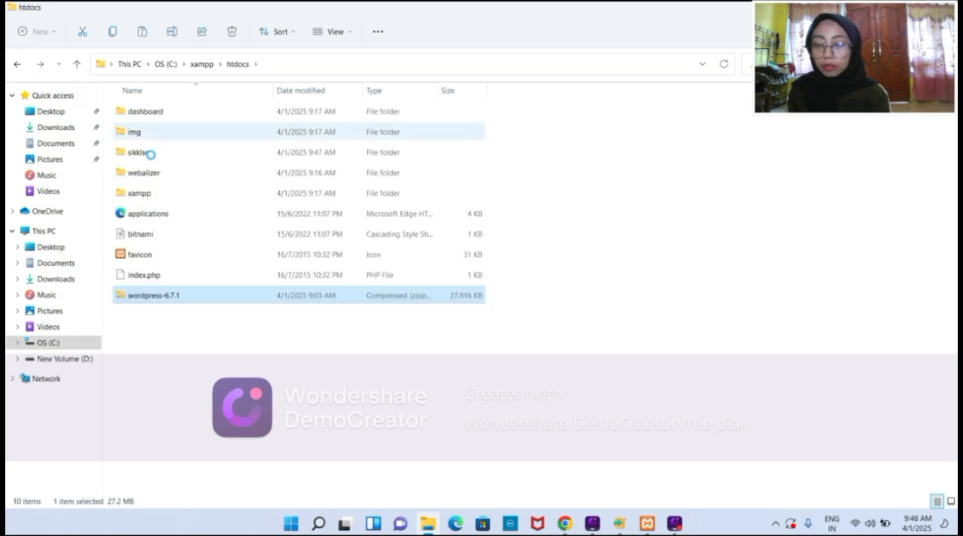
click(156, 153)
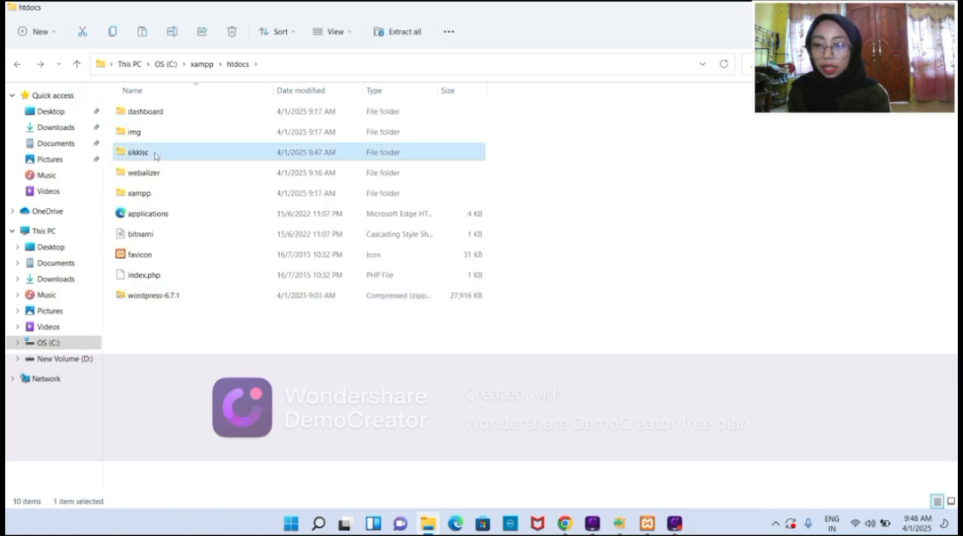
double_click(155, 153)
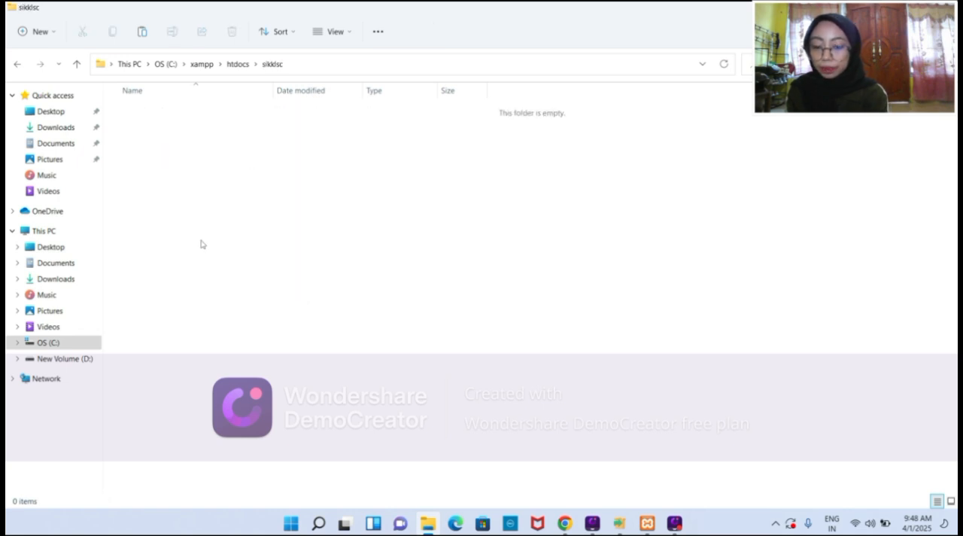
key(ctrl+v)
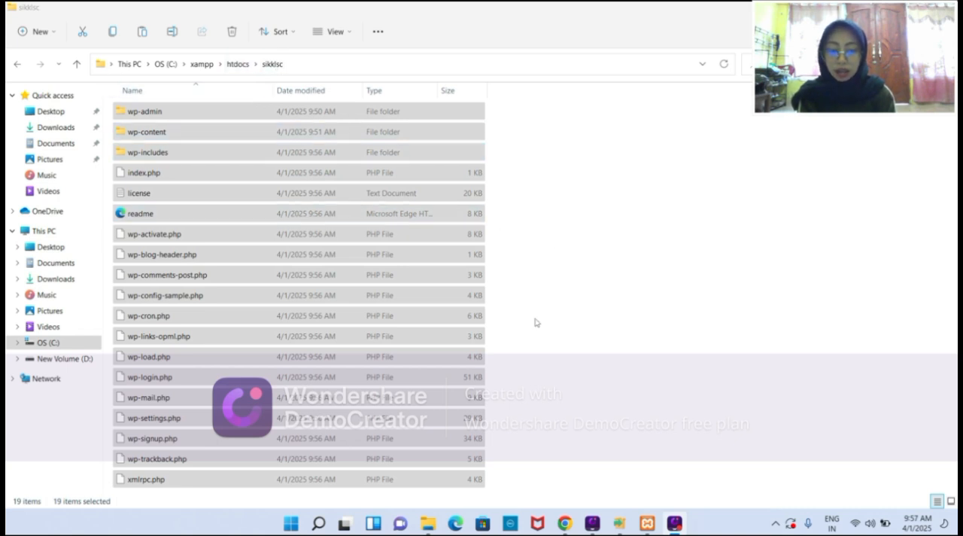
Switch to Chrome and close the WordPress download page and the "download wordpress" search results, keeping the blank tab.
click(565, 523)
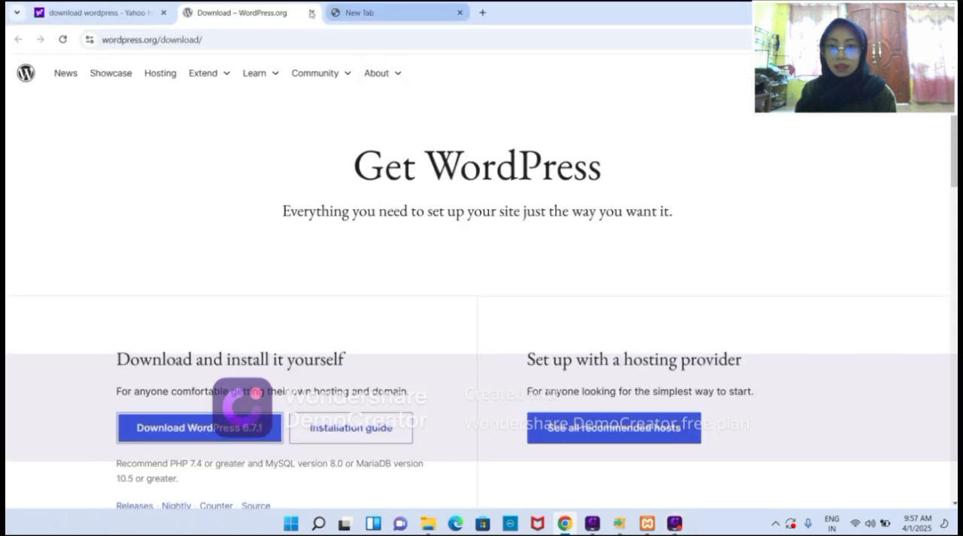
click(311, 13)
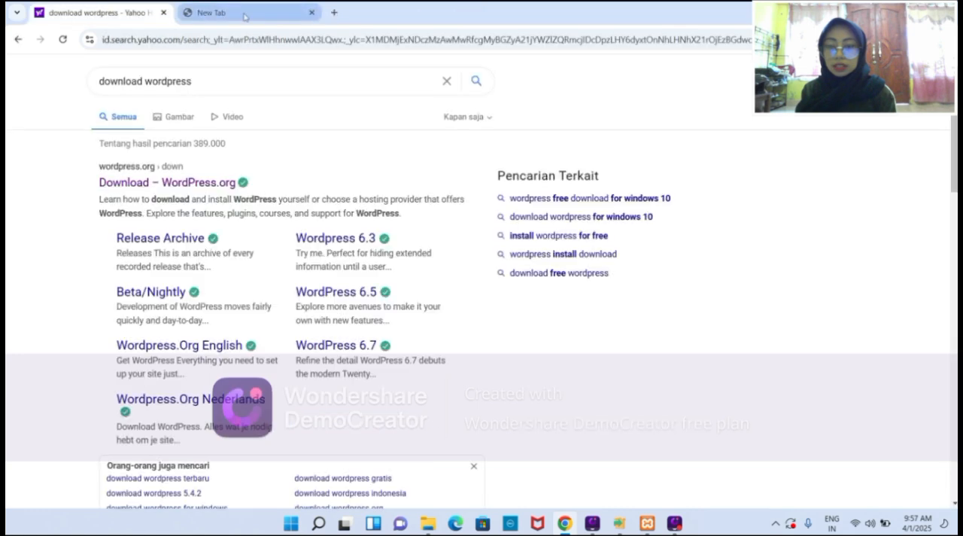
click(164, 13)
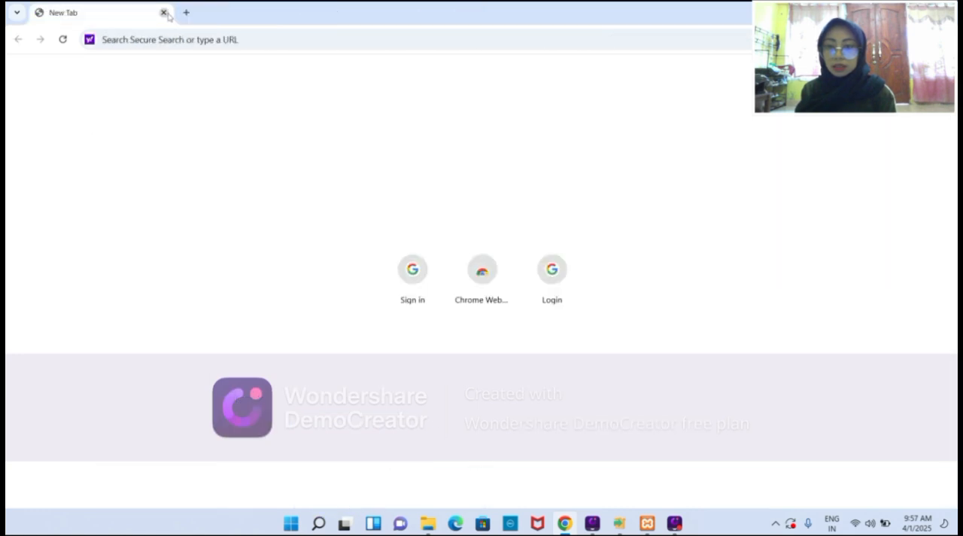
Open localhost/phpmyadmin in the blank browser tab.
click(158, 38)
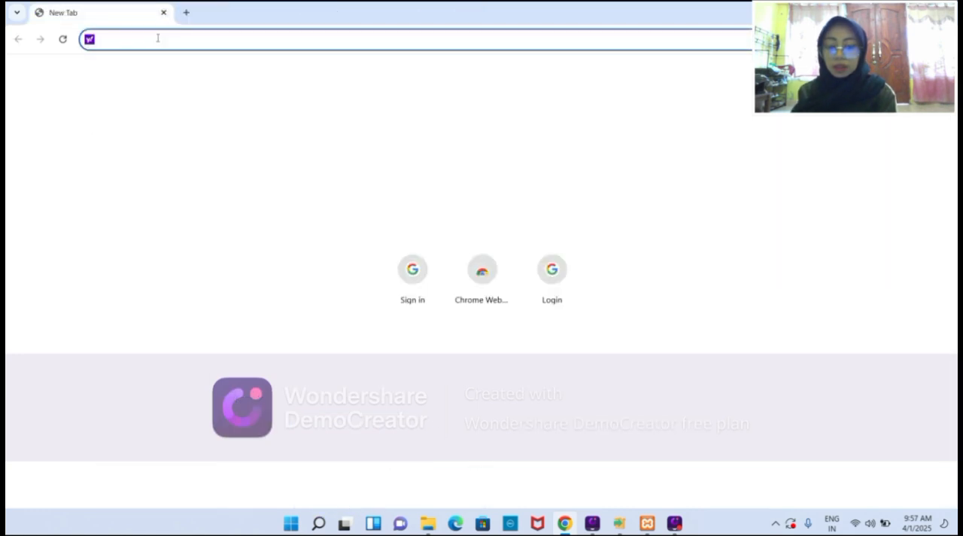
text(localhos)
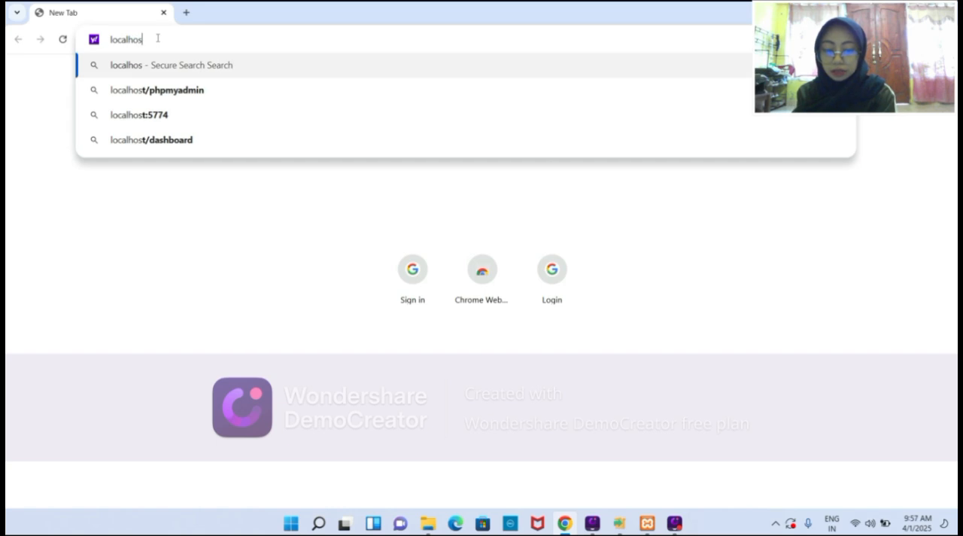
text(t/phpm)
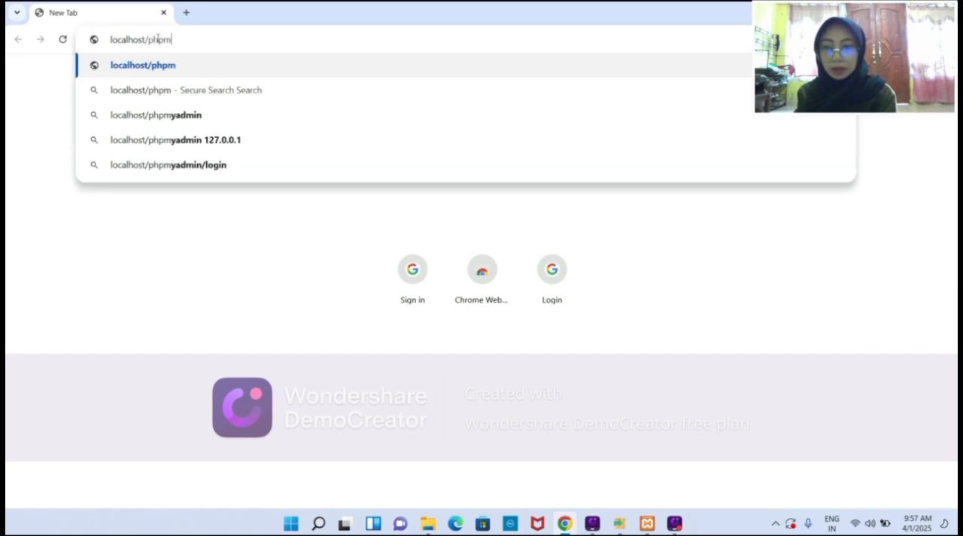
text(yadmin)
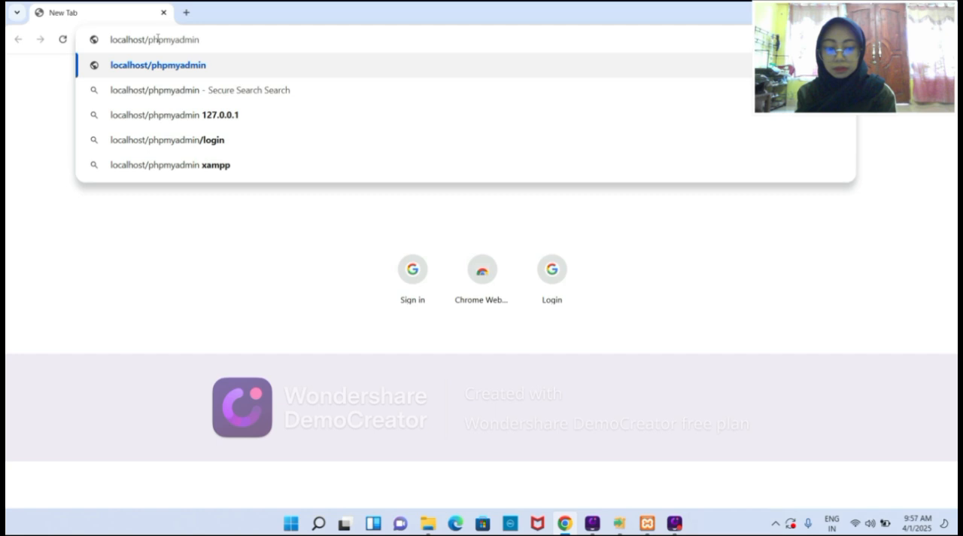
key(Return)
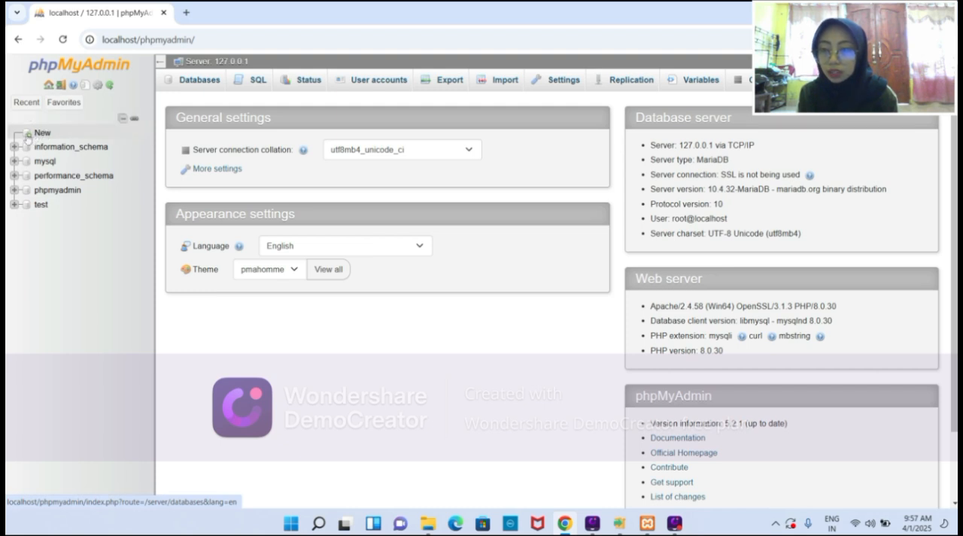
Create a new database named sikklsc with the utf8mb4_general_ci collation.
click(28, 136)
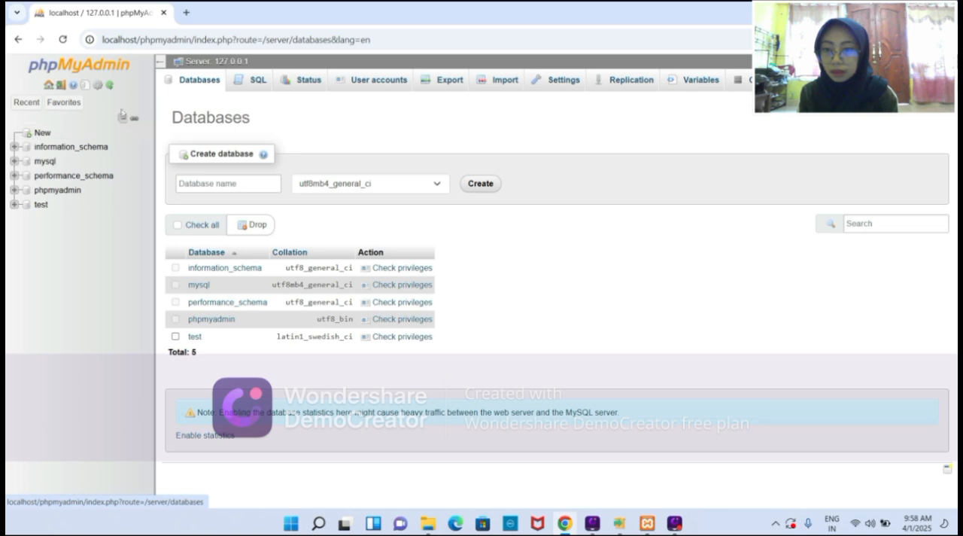
click(189, 185)
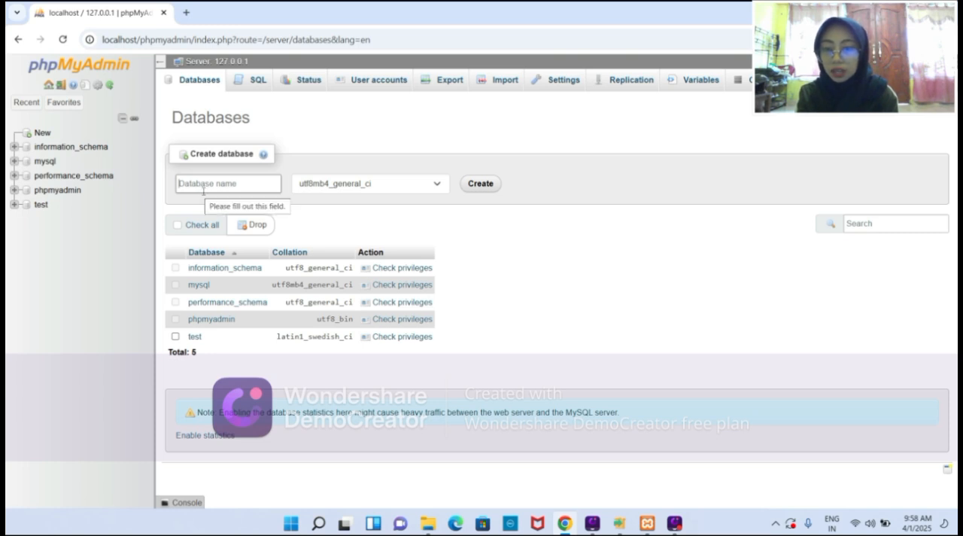
text(si)
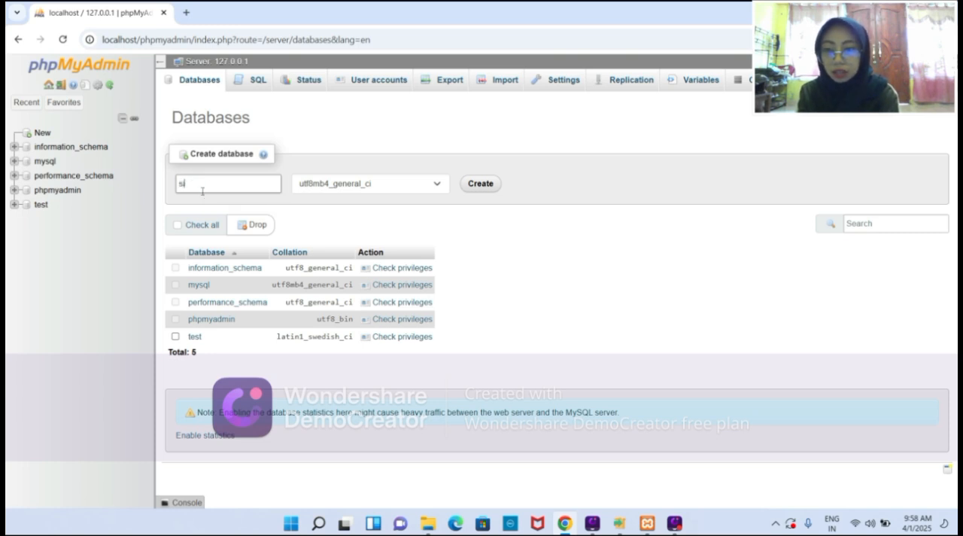
text(kklsc)
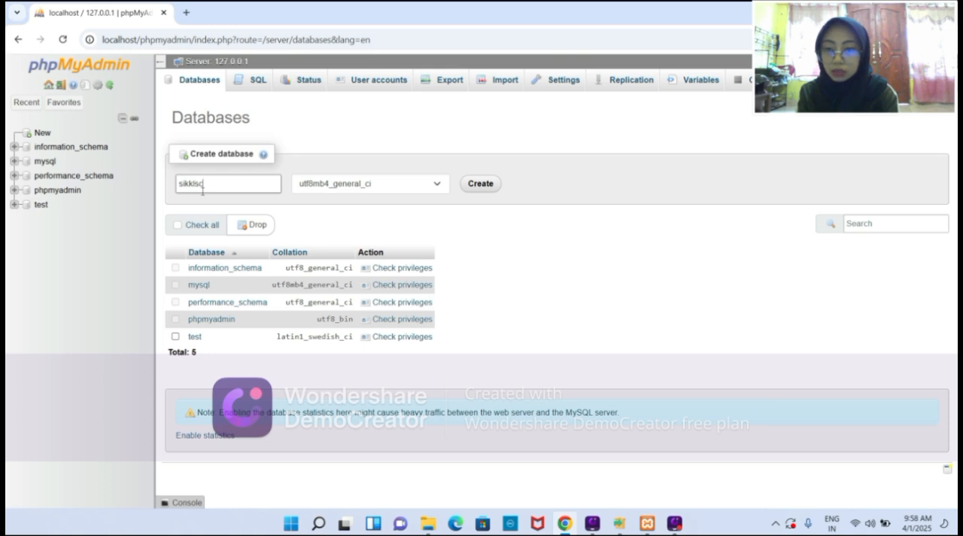
click(485, 186)
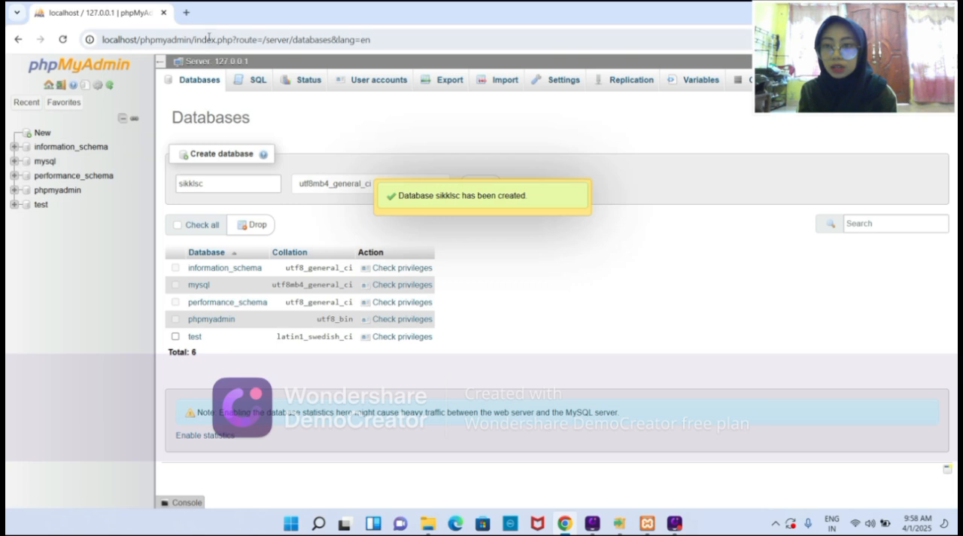
Open localhost/sikklsc in a new browser tab.
click(187, 13)
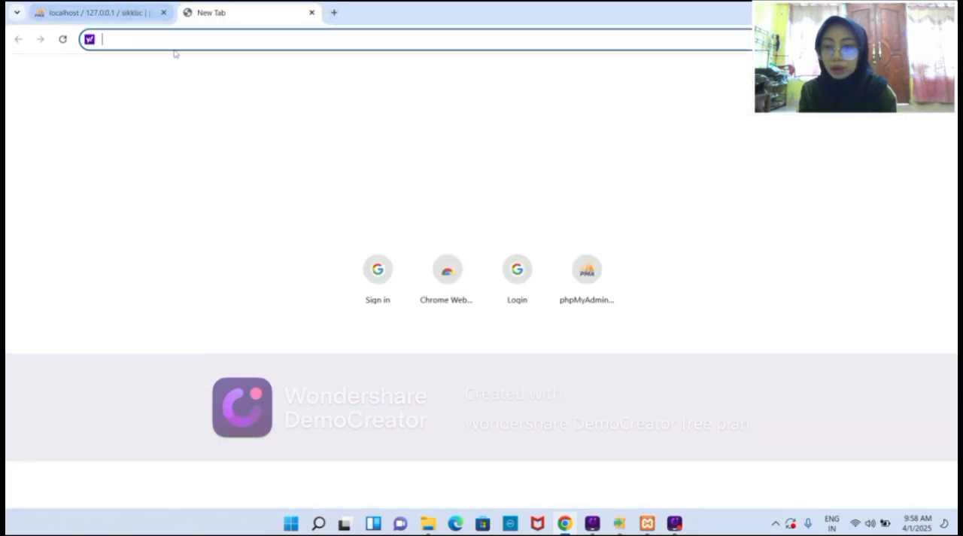
text(local)
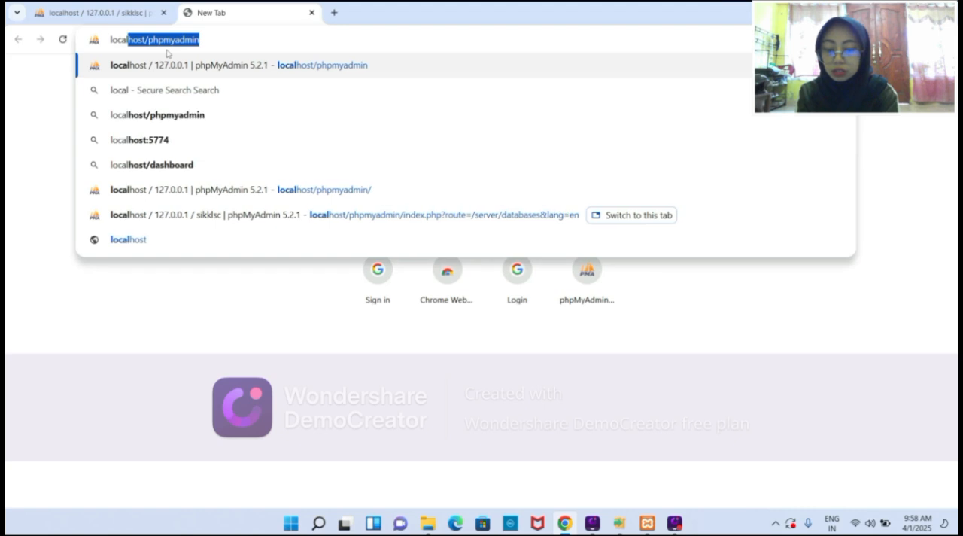
text(host/)
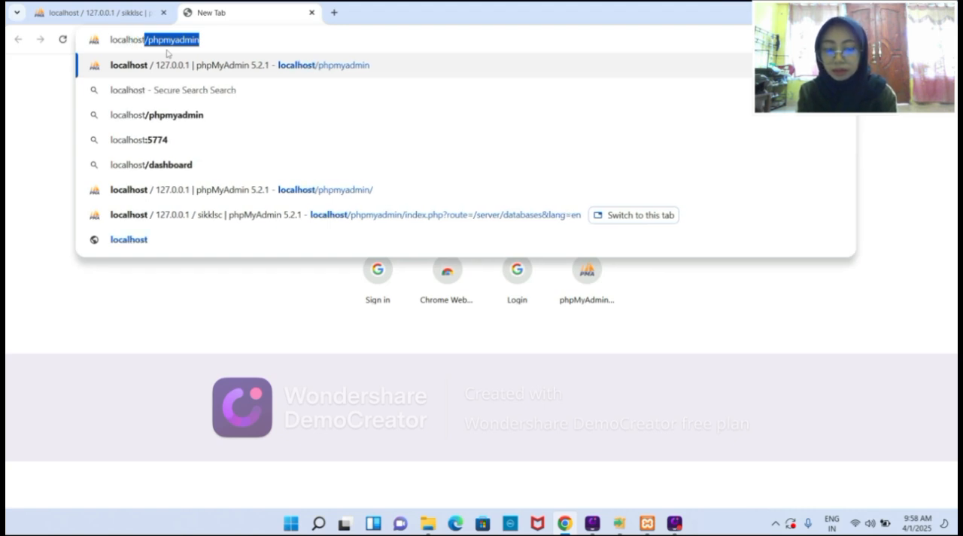
text(sikk)
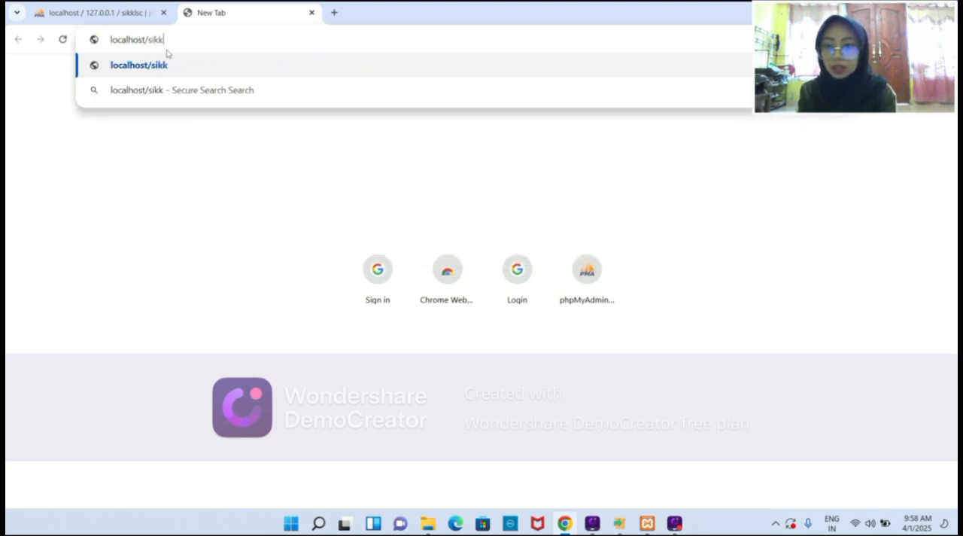
text(lsc)
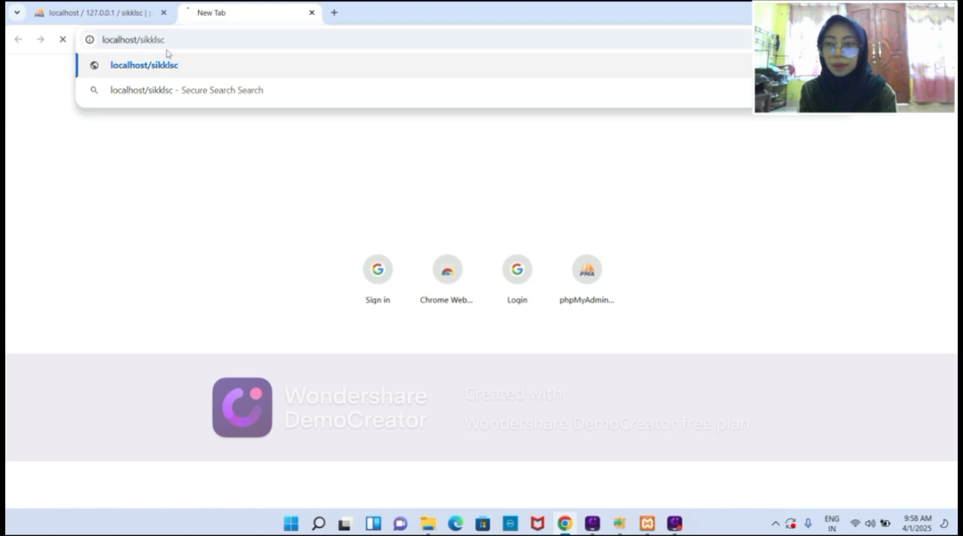
key(Return)
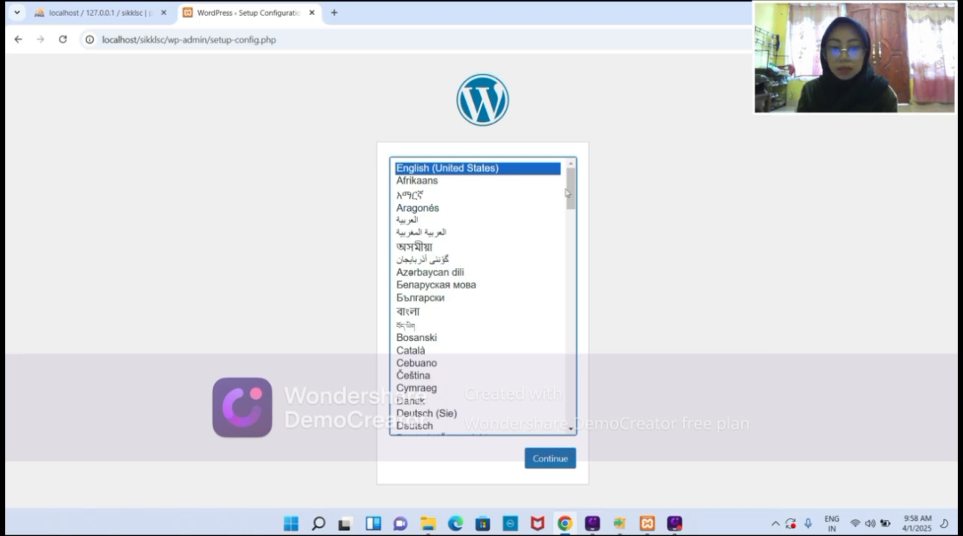
Choose Bahasa Indonesia as the WordPress language and continue past the welcome page to the database connection form.
drag(571, 190, 545, 300)
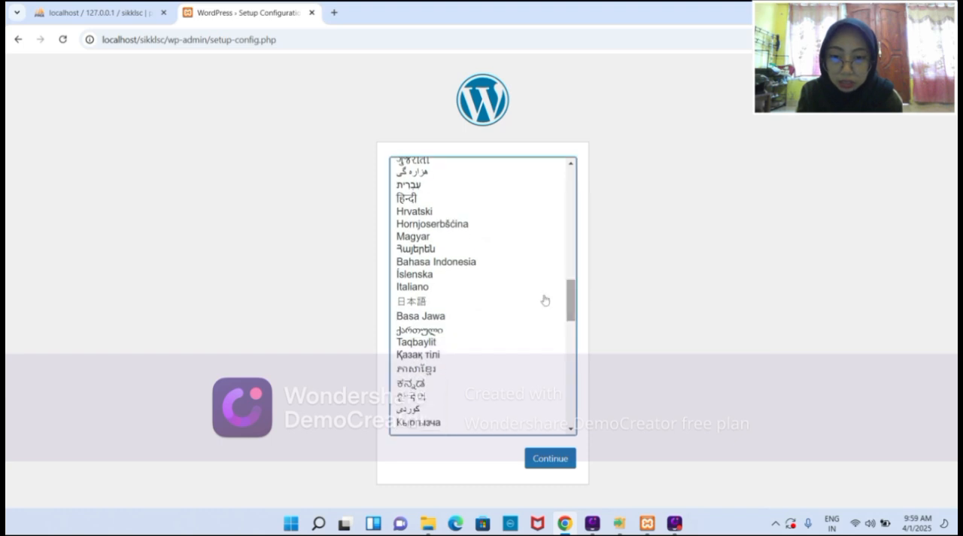
click(469, 262)
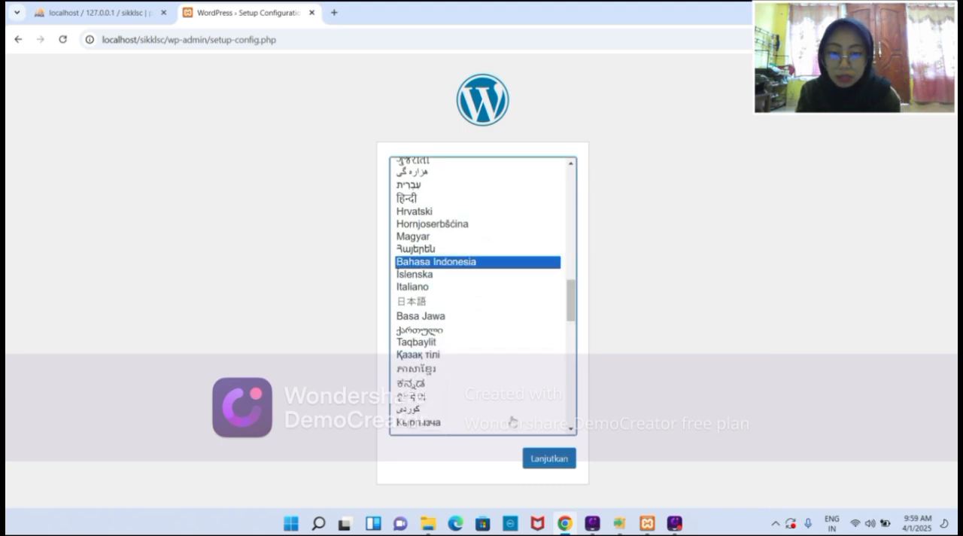
click(541, 459)
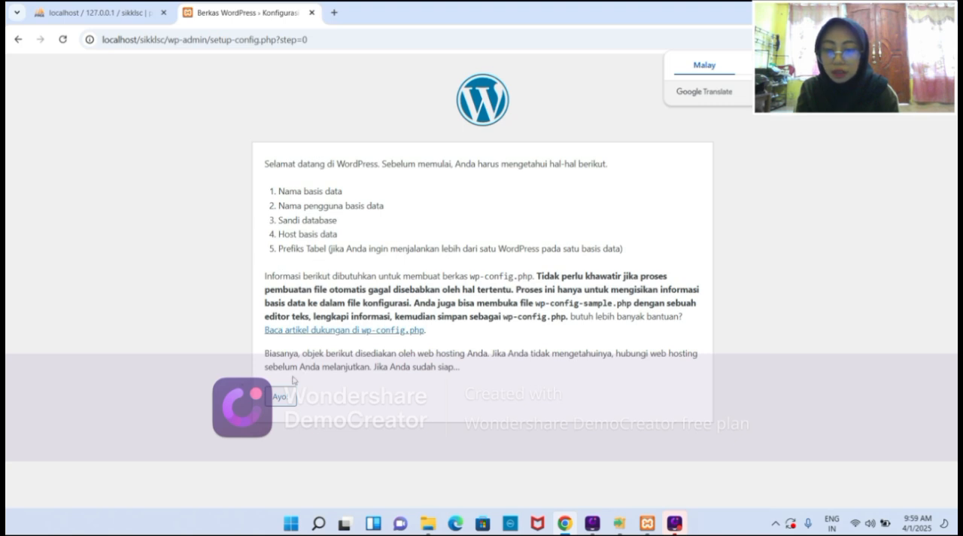
click(285, 399)
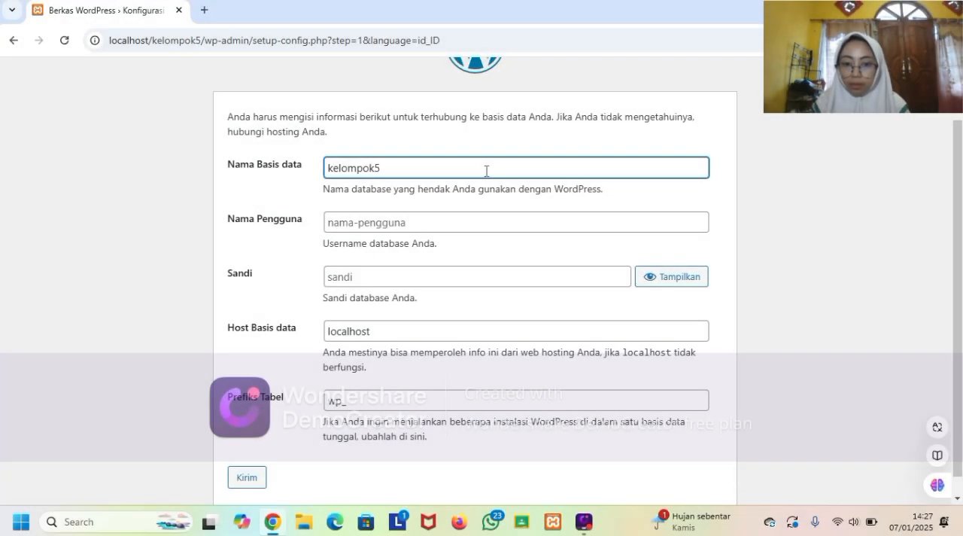
Enter root as the database username, submit the connection details and run the WordPress installation.
click(462, 216)
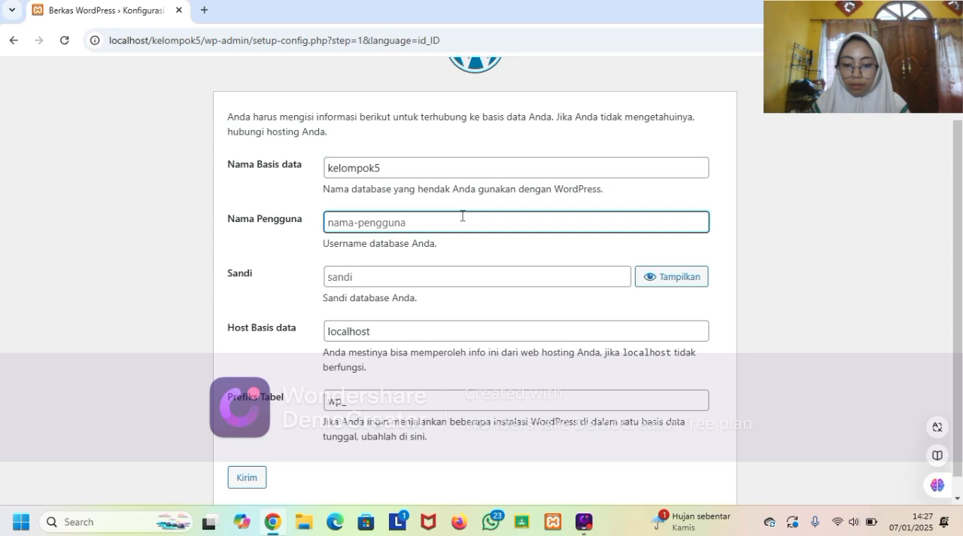
text(root)
key(Return)
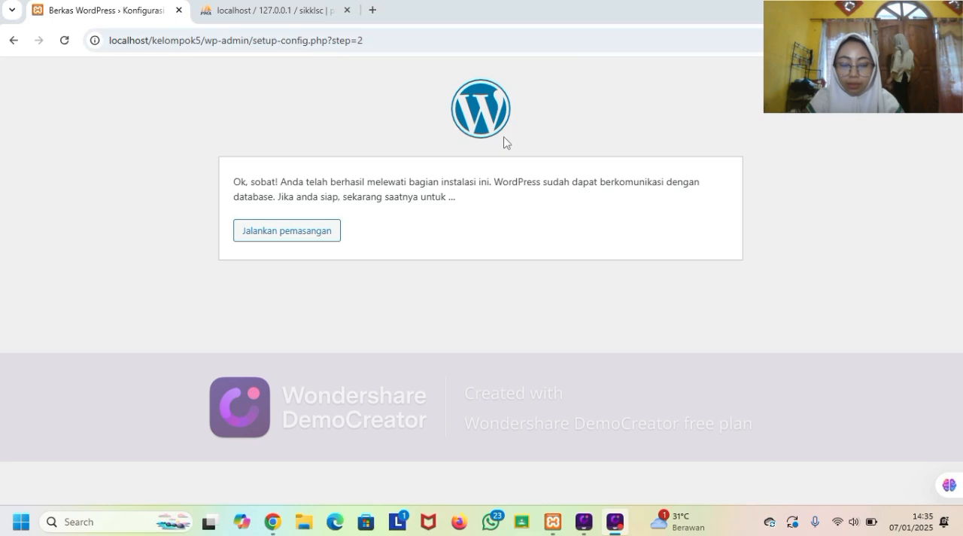
click(324, 231)
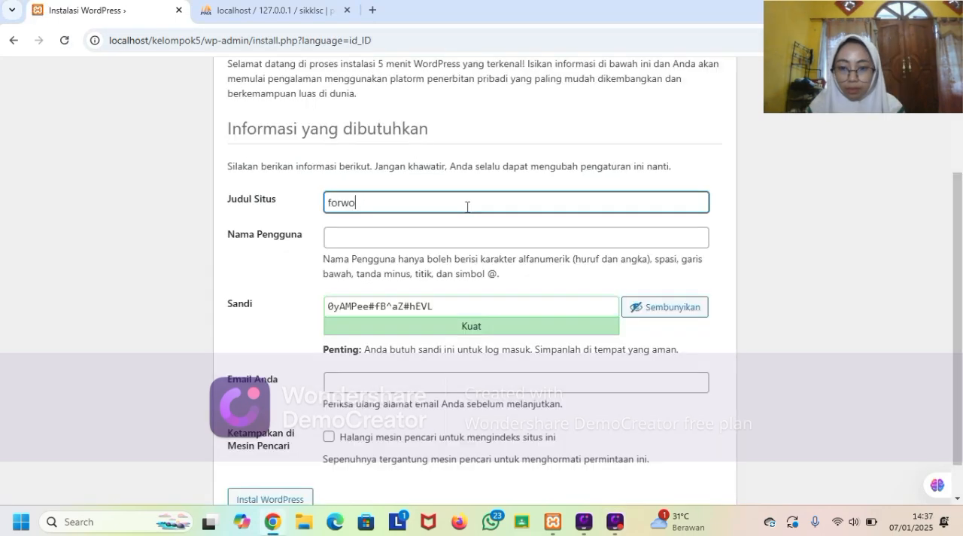
Set the site title to forladies and the username to Kelompok5.
text(rdme)
key(BackSpace)
key(BackSpace)
key(BackSpace)
key(BackSpace)
key(BackSpace)
key(BackSpace)
text(ladies)
key(Tab)
text(Kelompok5)
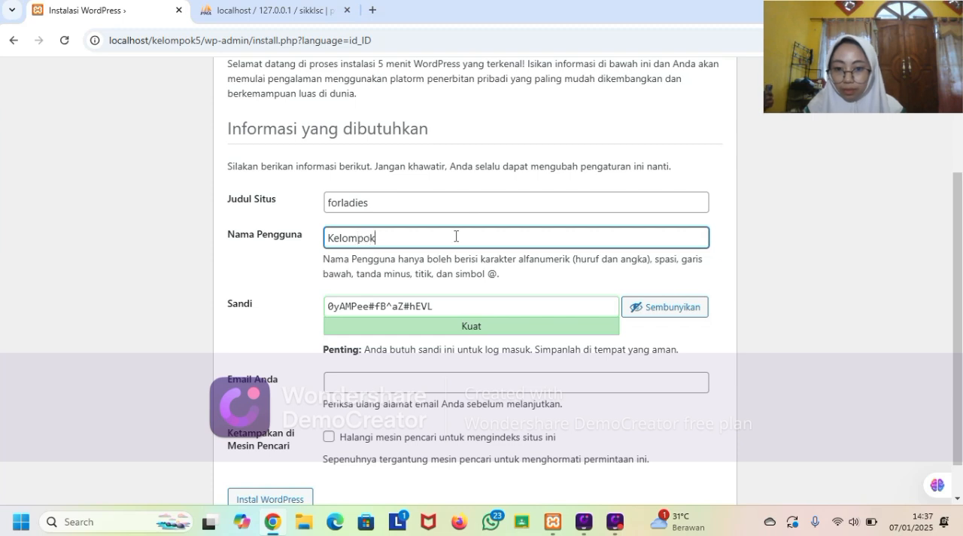
Replace the generated admin password with a custom password in the Sandi field.
key(Tab)
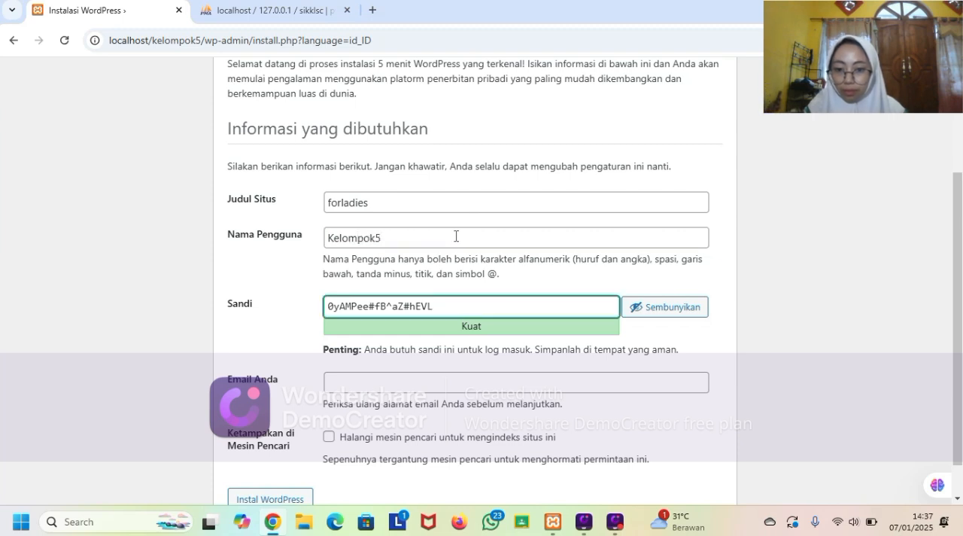
key(shift+Left)
key(shift+Left)
key(shift+Left)
key(shift+Left)
key(shift+Left)
key(shift+Left)
key(shift+Left)
key(shift+Left)
key(shift+Left)
key(shift+Left)
key(shift+Left)
key(shift+Left)
key(shift+Left)
key(shift+Left)
key(BackSpace)
key(BackSpace)
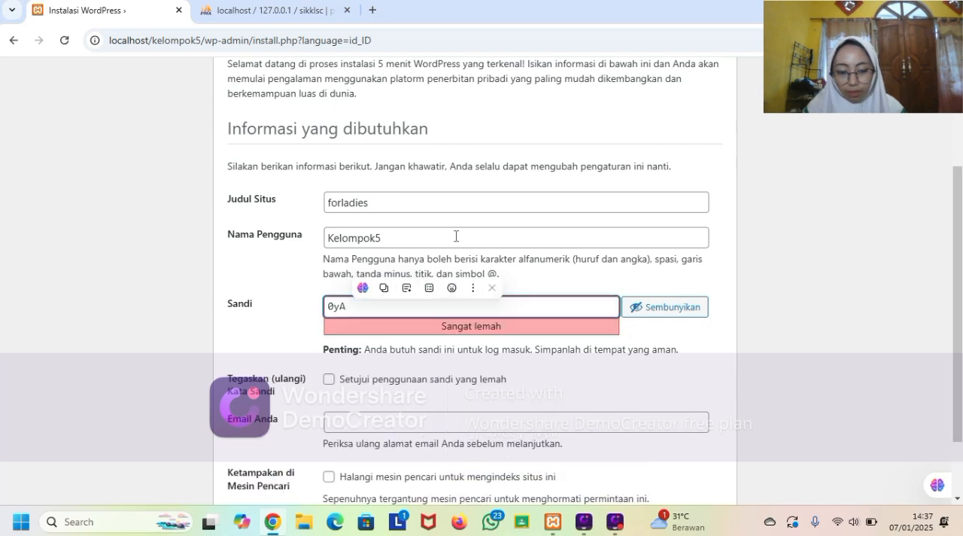
key(BackSpace)
key(BackSpace)
key(BackSpace)
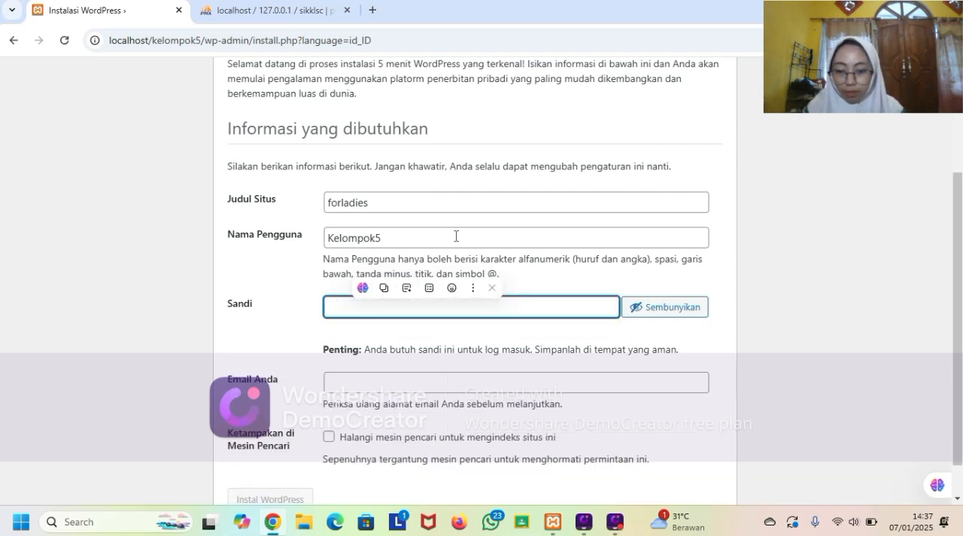
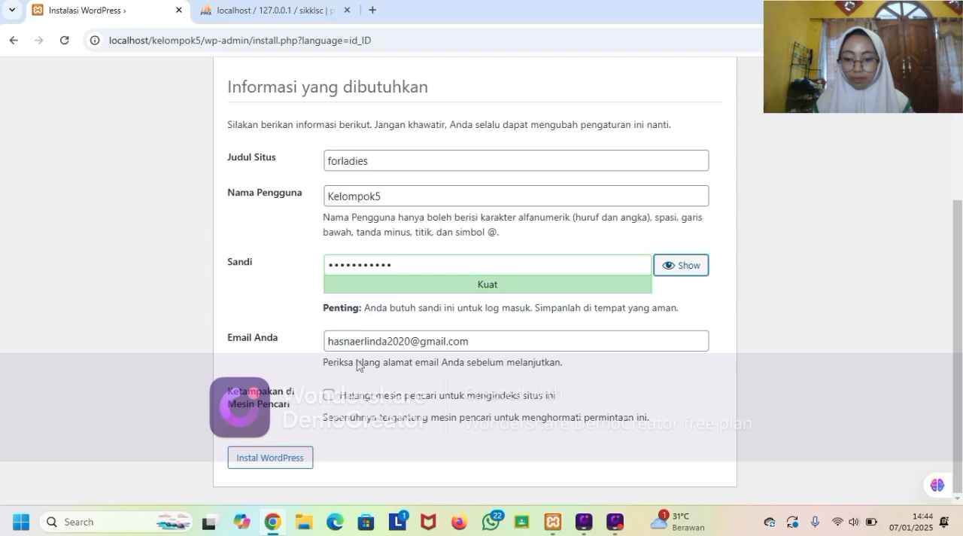
Install WordPress with the entered site details and log in to the site.
click(278, 457)
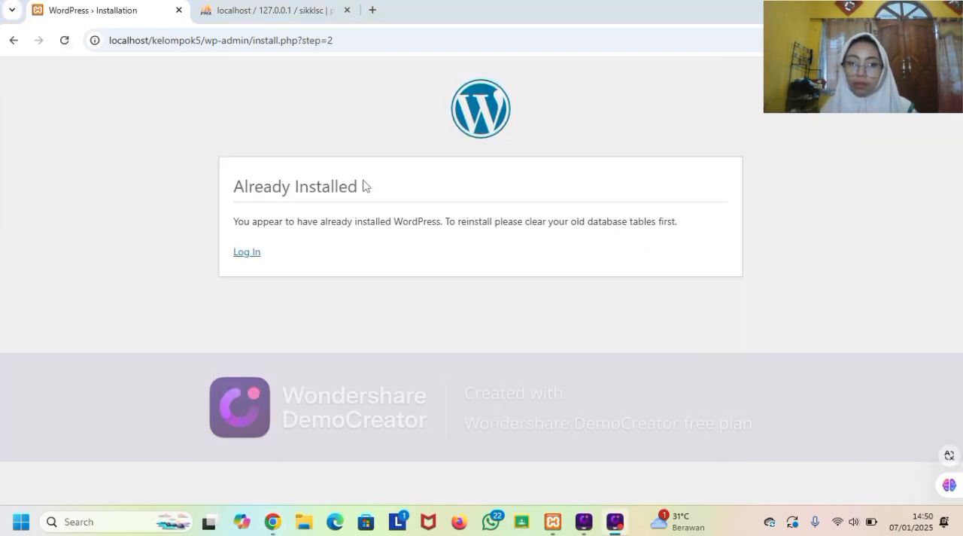
click(244, 256)
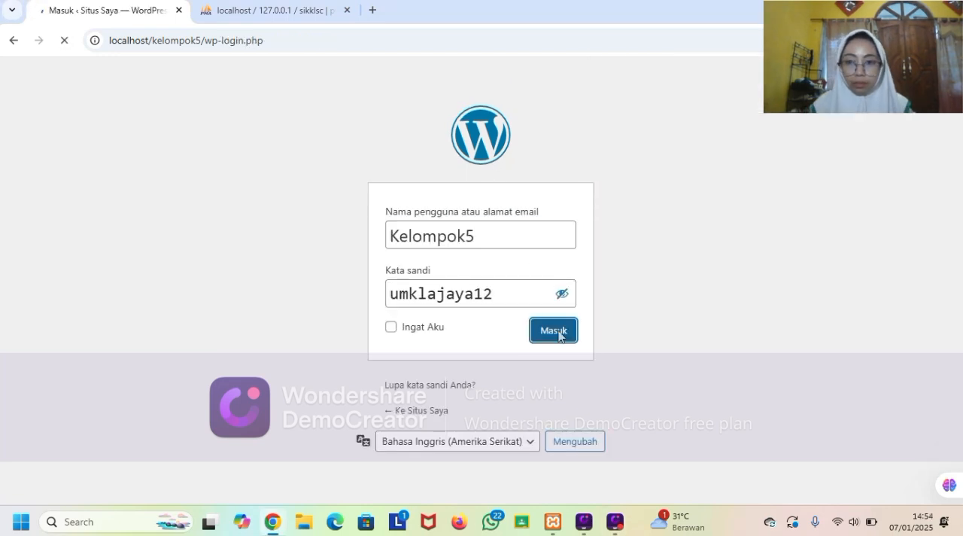
click(559, 334)
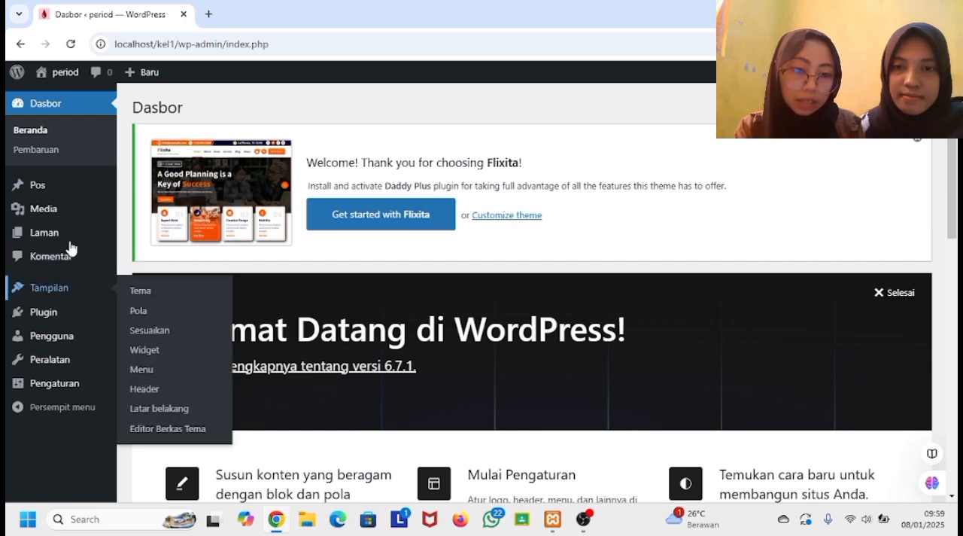
Open the appearance themes page and get started with the Flixita theme.
click(66, 290)
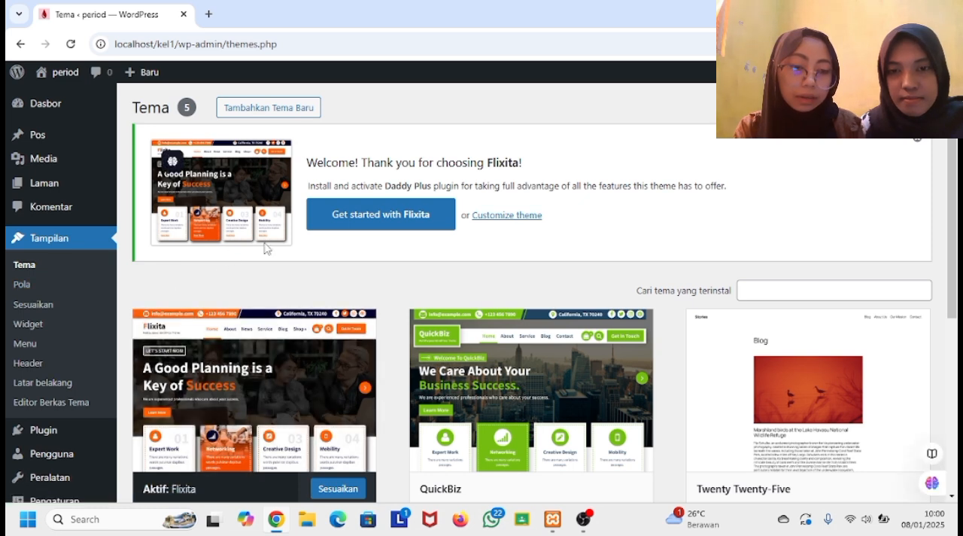
click(340, 218)
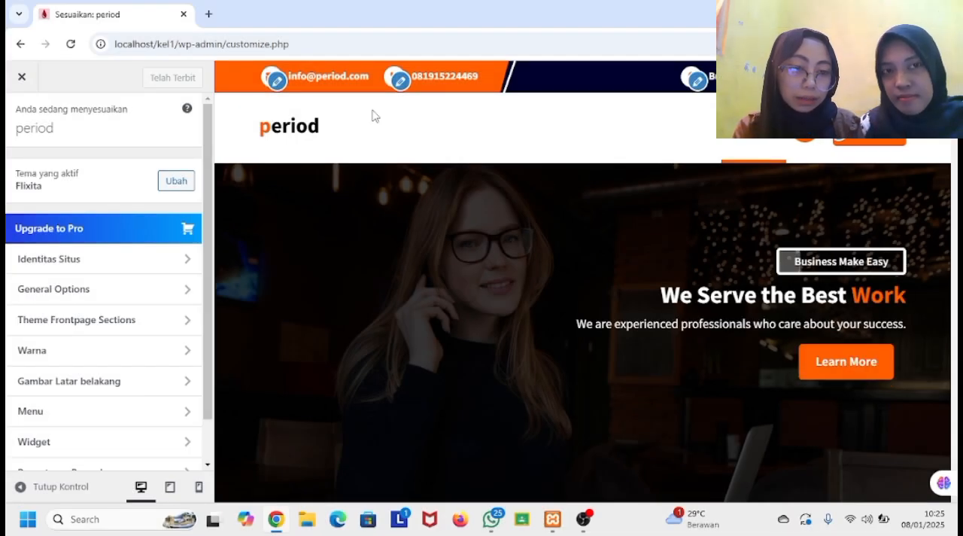
Open the Top Bar Setting from the header's e-mail item and examine the icon, title and link fields of Info 1 to Info 3.
click(277, 81)
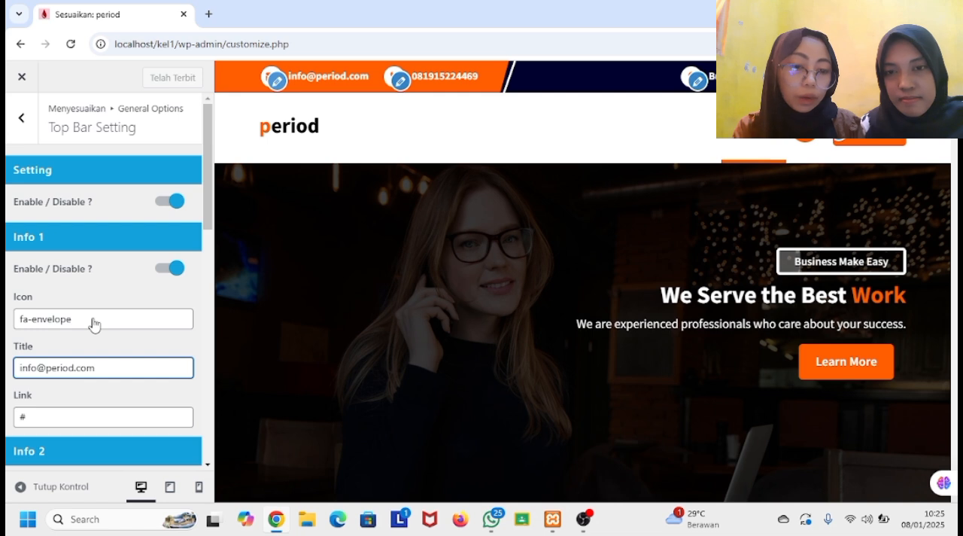
scroll(94, 323, down, 1)
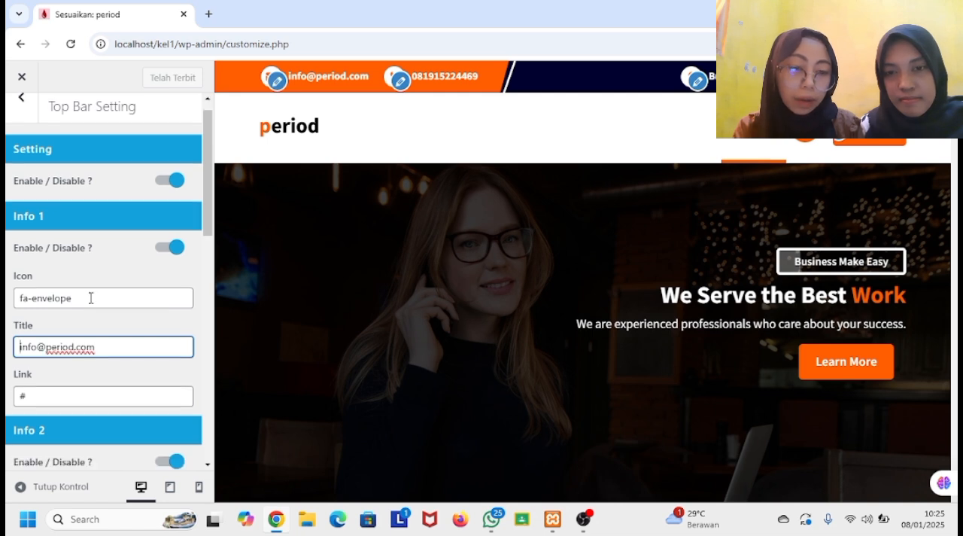
scroll(62, 324, down, 2)
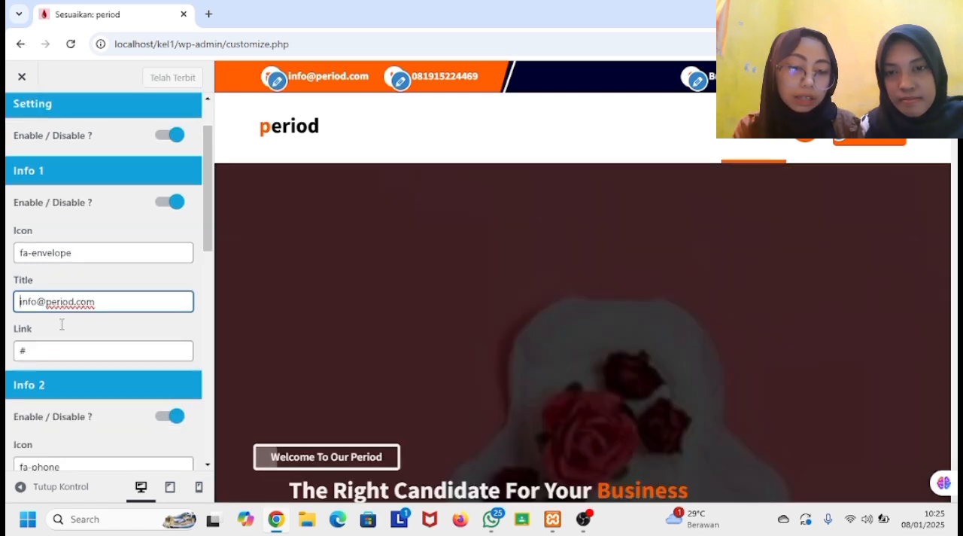
scroll(62, 325, down, 3)
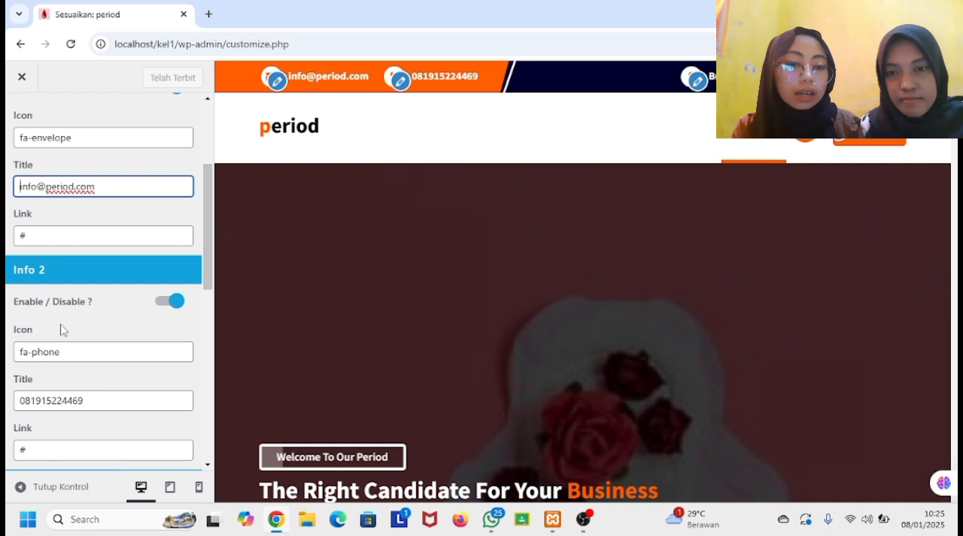
scroll(61, 329, down, 2)
scroll(92, 322, down, 4)
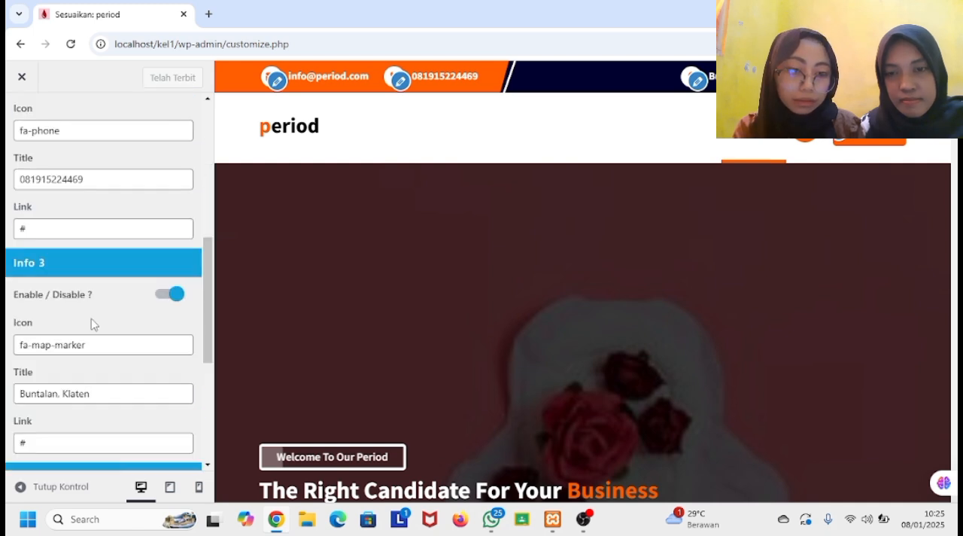
scroll(93, 331, down, 1)
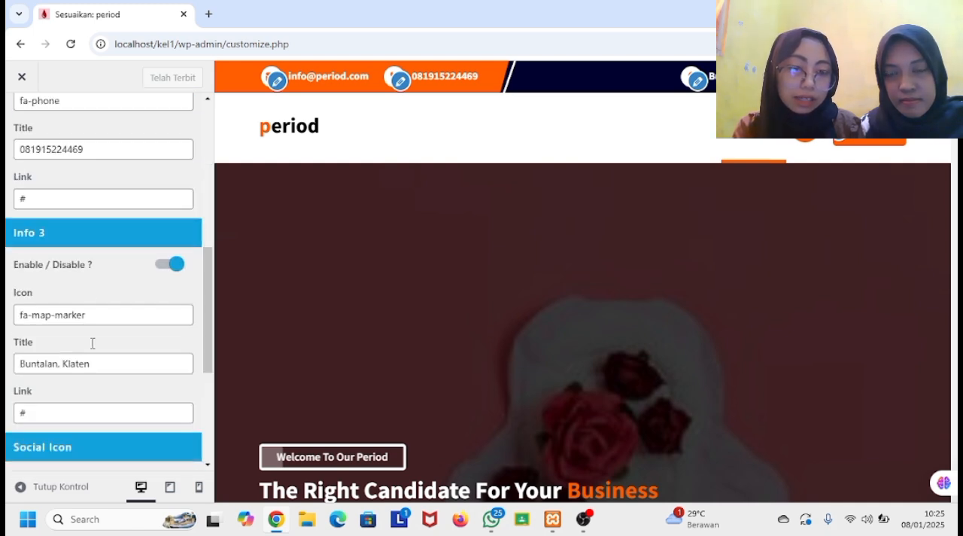
Expand the first and last Social Icons entries of the top bar to examine their link and icon fields, then close the customizer.
scroll(94, 349, down, 1)
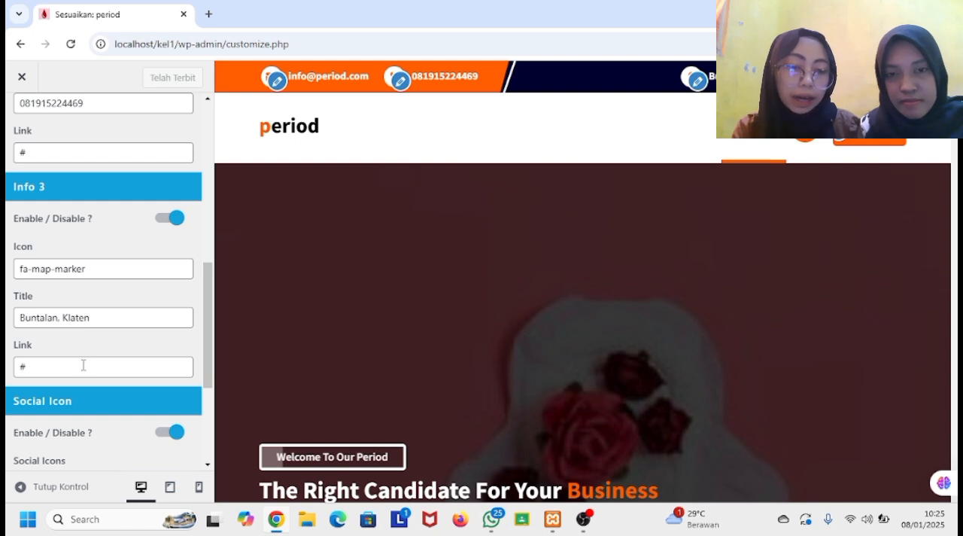
scroll(87, 357, down, 3)
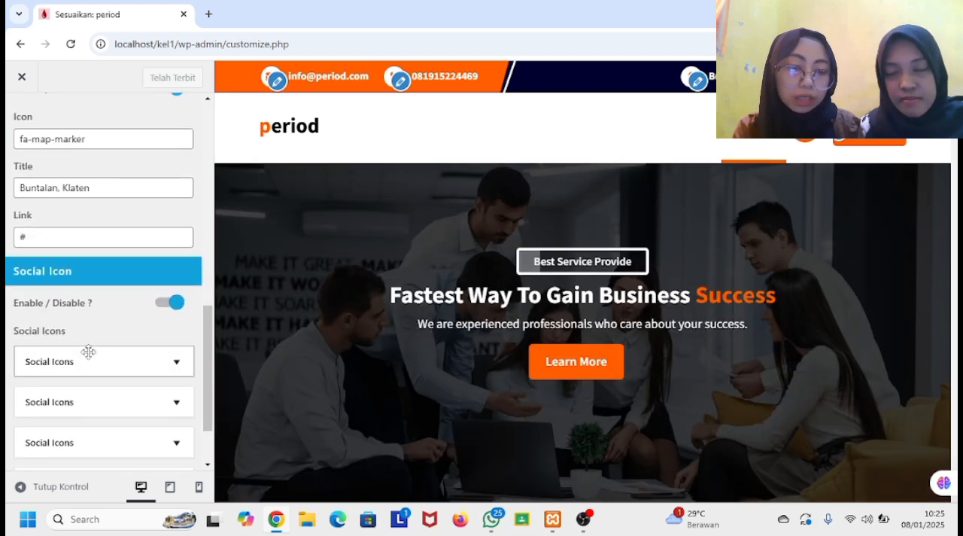
click(88, 351)
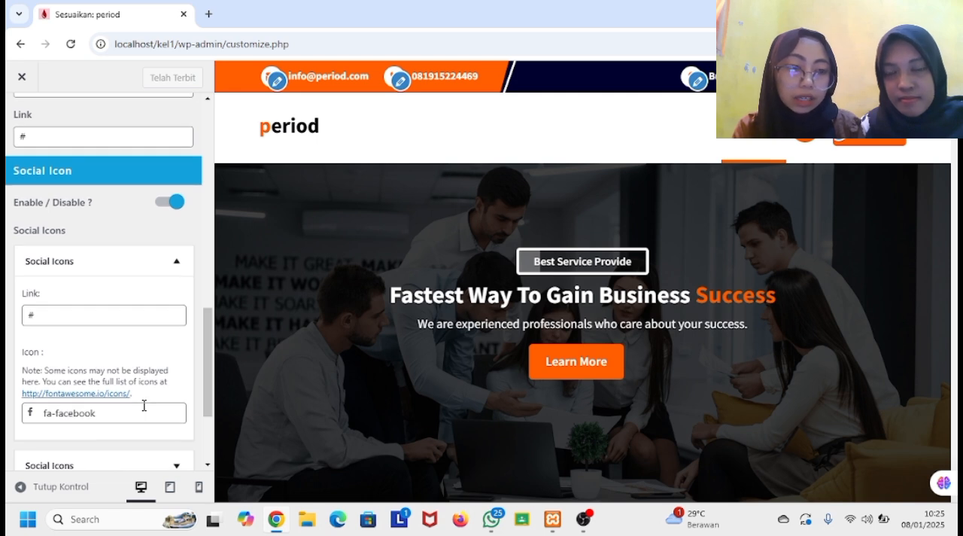
scroll(144, 405, down, 2)
scroll(143, 405, down, 1)
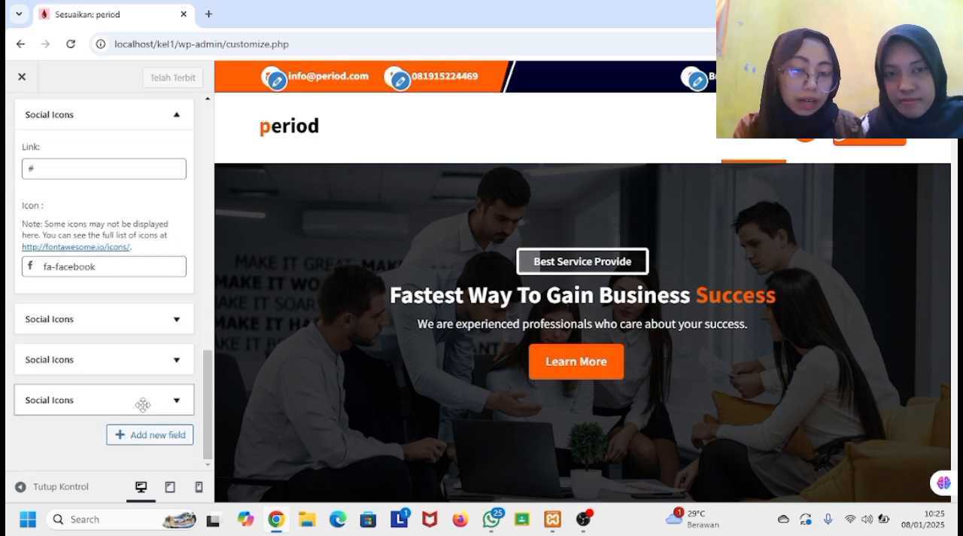
click(174, 402)
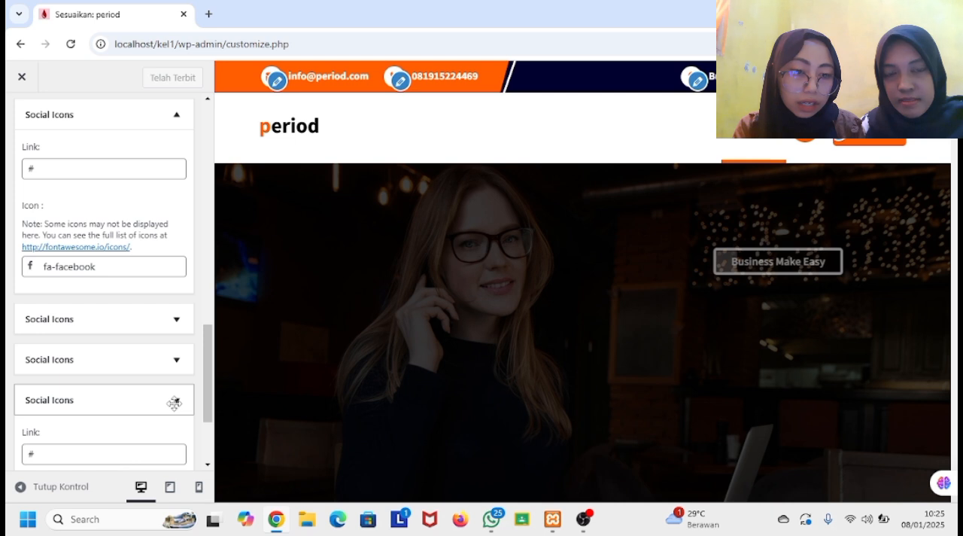
scroll(174, 404, down, 3)
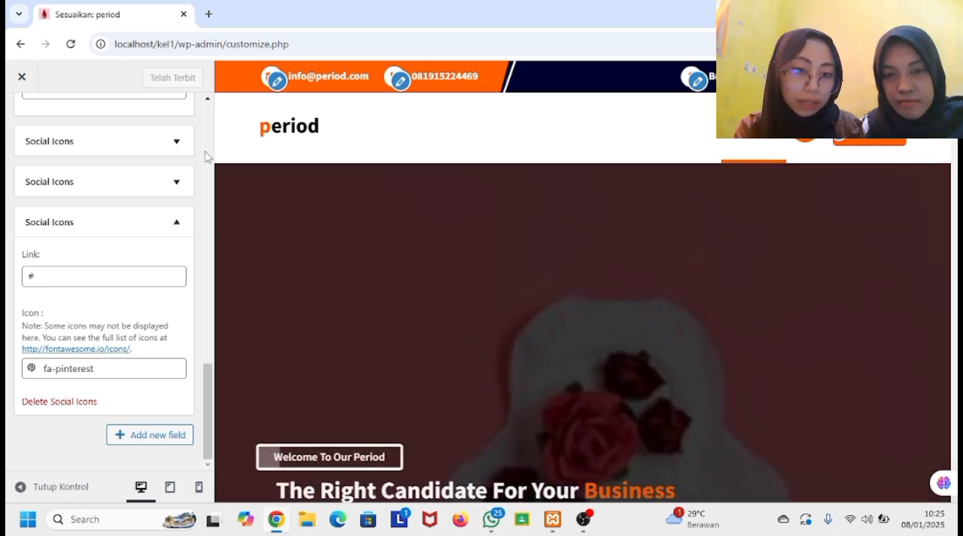
click(23, 83)
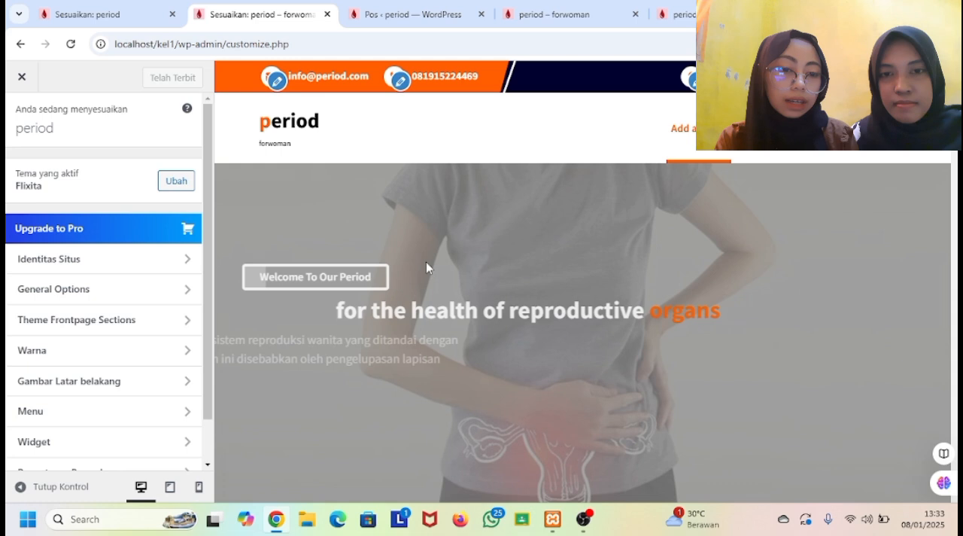
Examine the customized front page preview from the slider through the information cards, More Information and doctor call-to-action sections to the footer.
scroll(426, 264, down, 1)
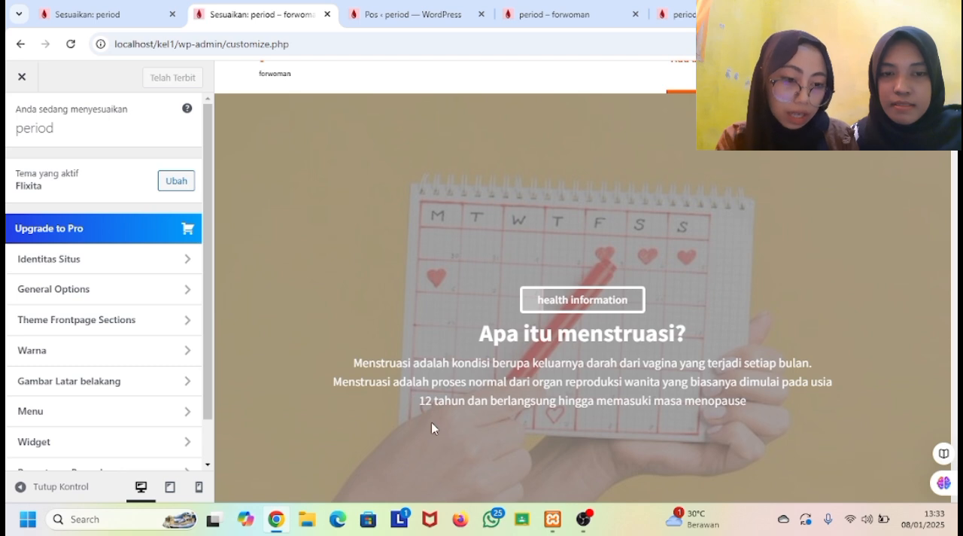
scroll(433, 430, down, 2)
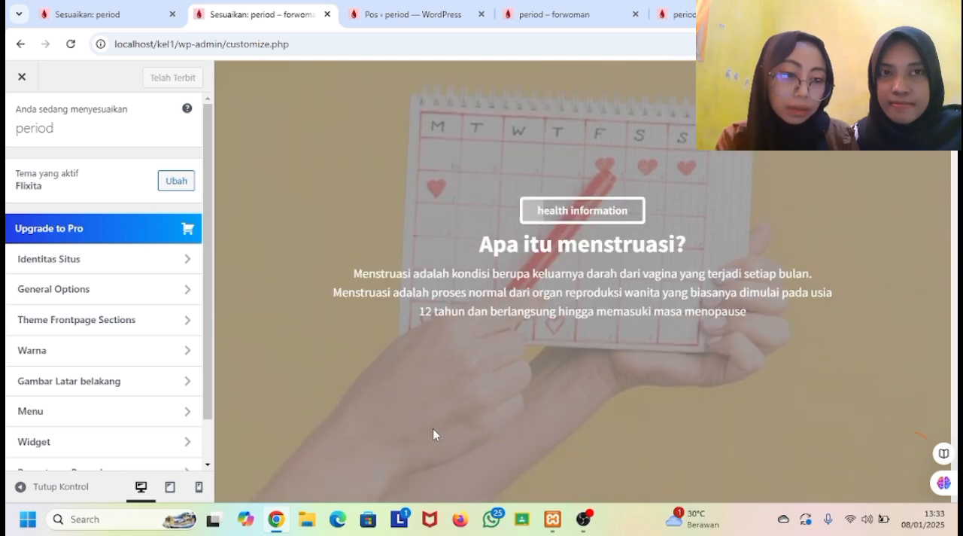
scroll(433, 435, down, 5)
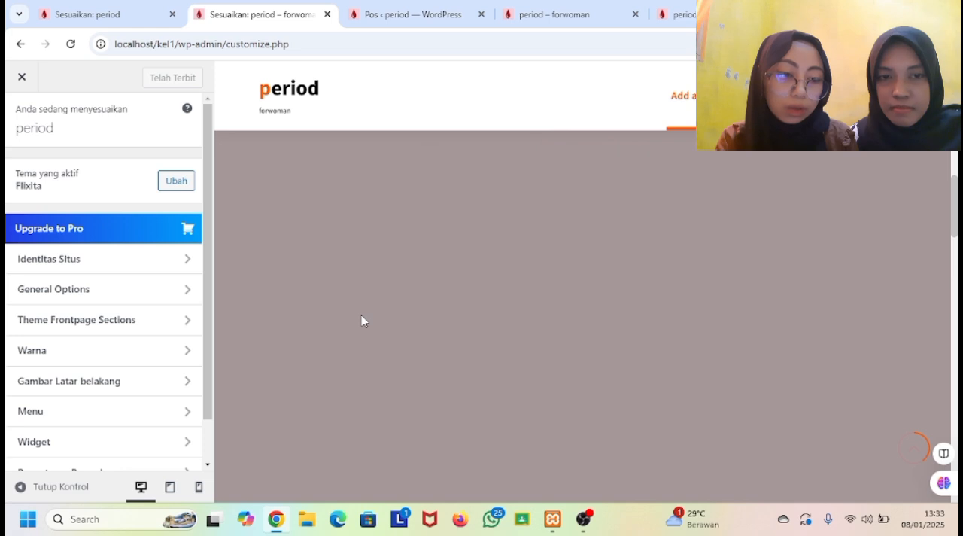
scroll(361, 315, down, 3)
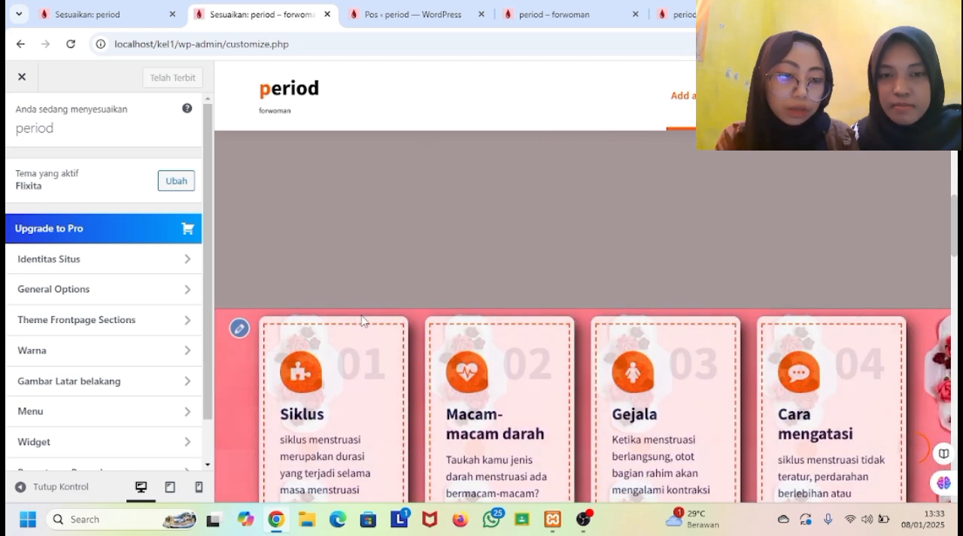
scroll(421, 301, down, 1)
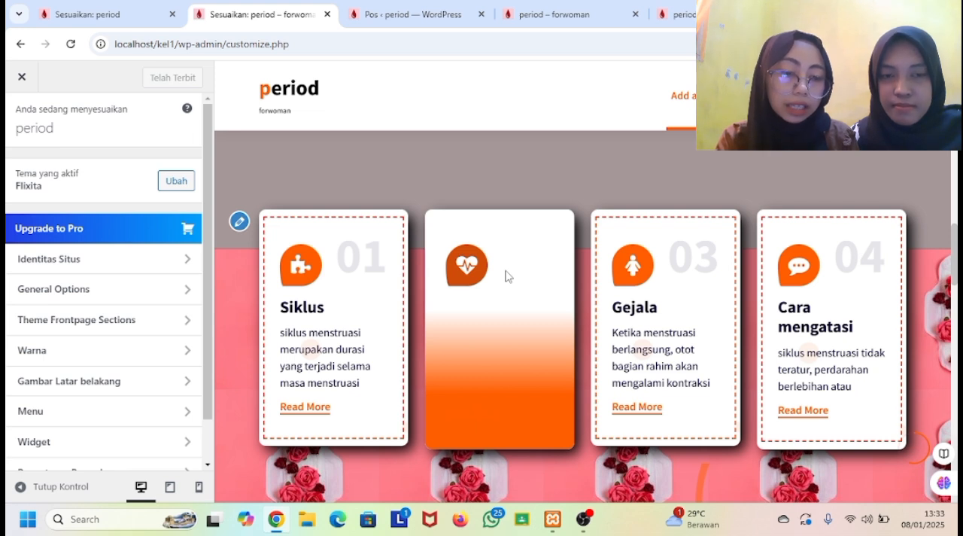
scroll(730, 389, down, 5)
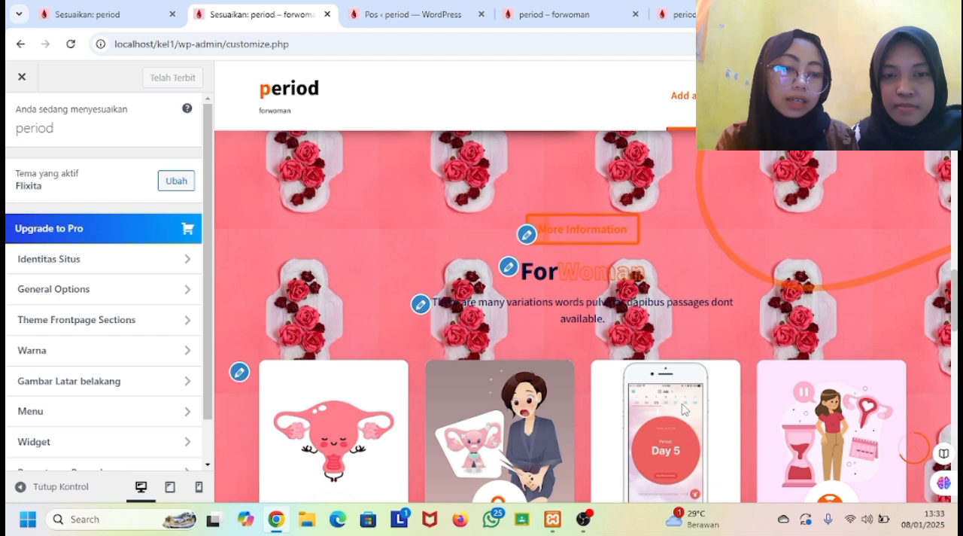
scroll(681, 408, down, 5)
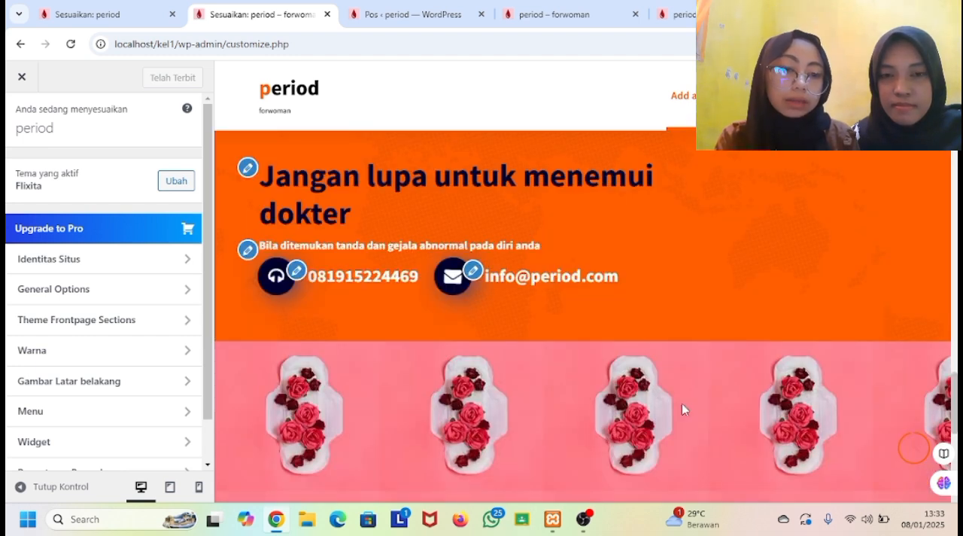
scroll(682, 408, down, 3)
scroll(682, 409, down, 3)
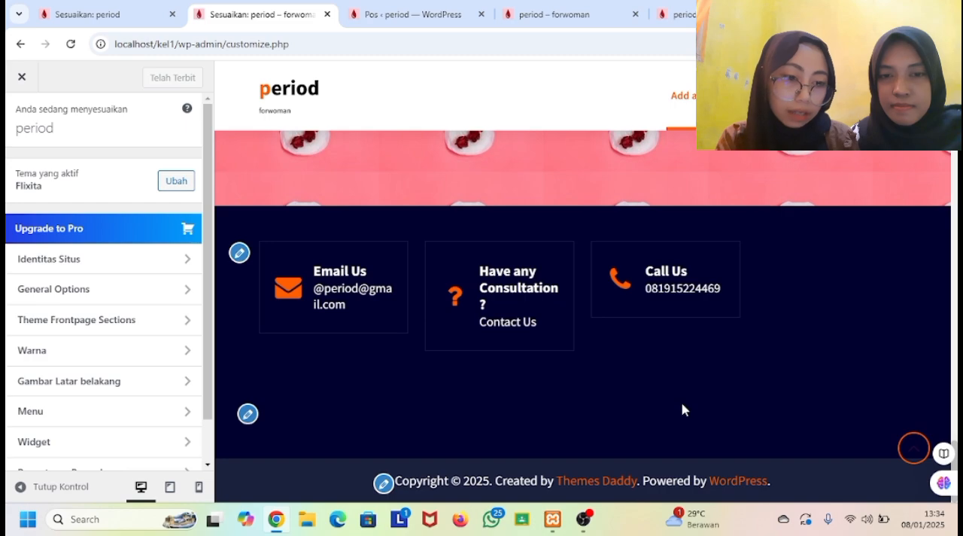